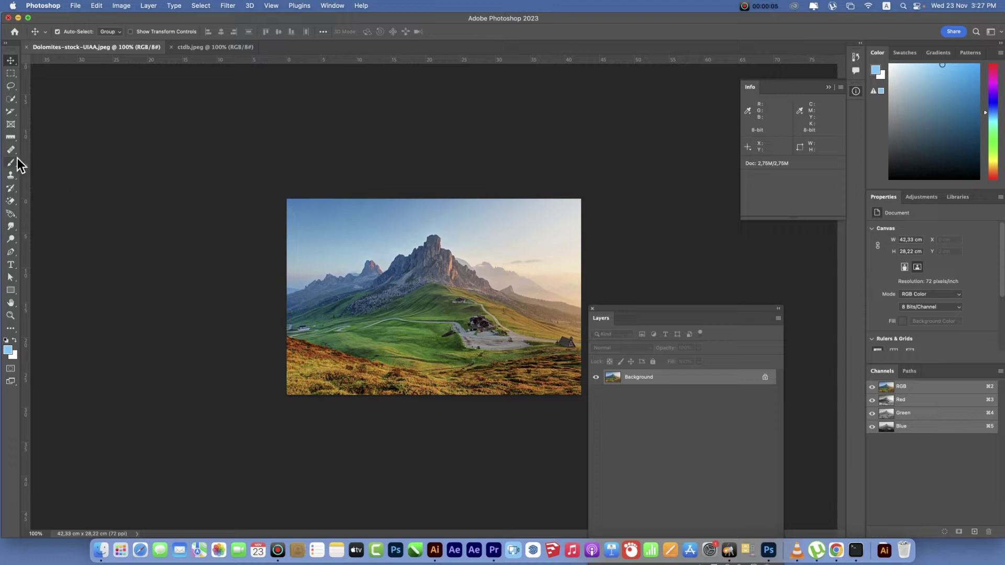
# - Place color samplers in the upper-left sky, the pale right sky and the green meadow, and clear them all
pyautogui.click(18, 142)
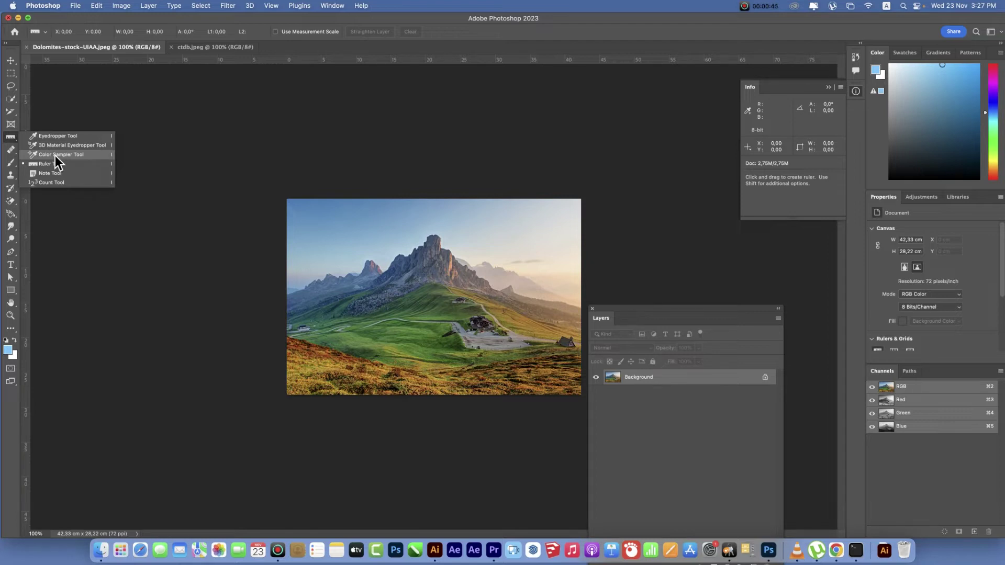
pyautogui.click(49, 156)
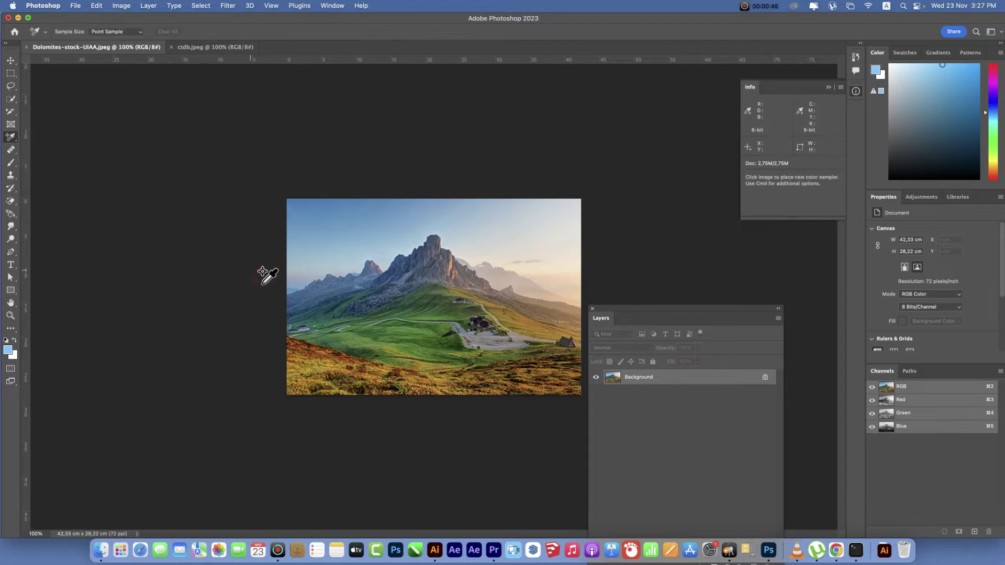
pyautogui.click(301, 204)
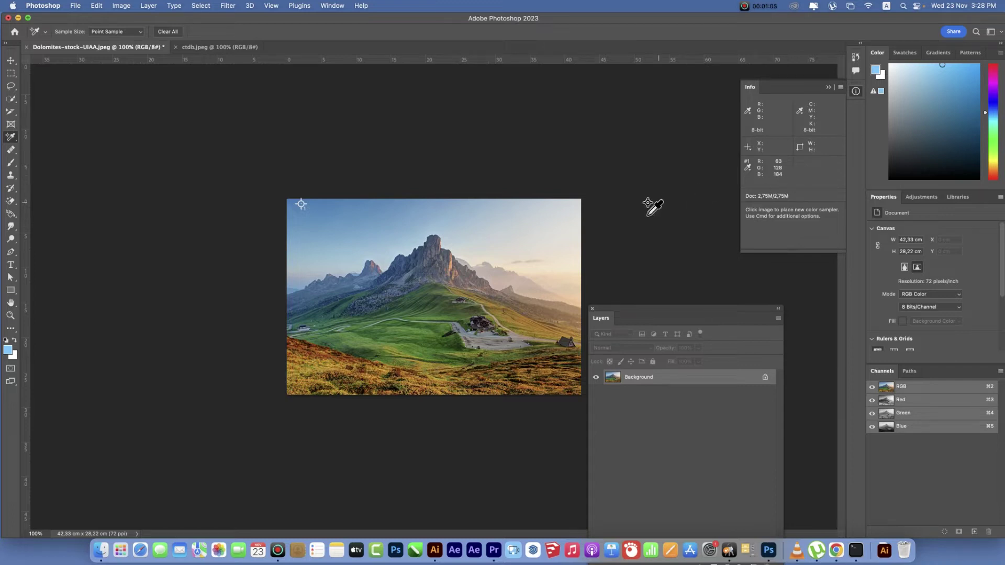
pyautogui.click(557, 235)
pyautogui.click(416, 330)
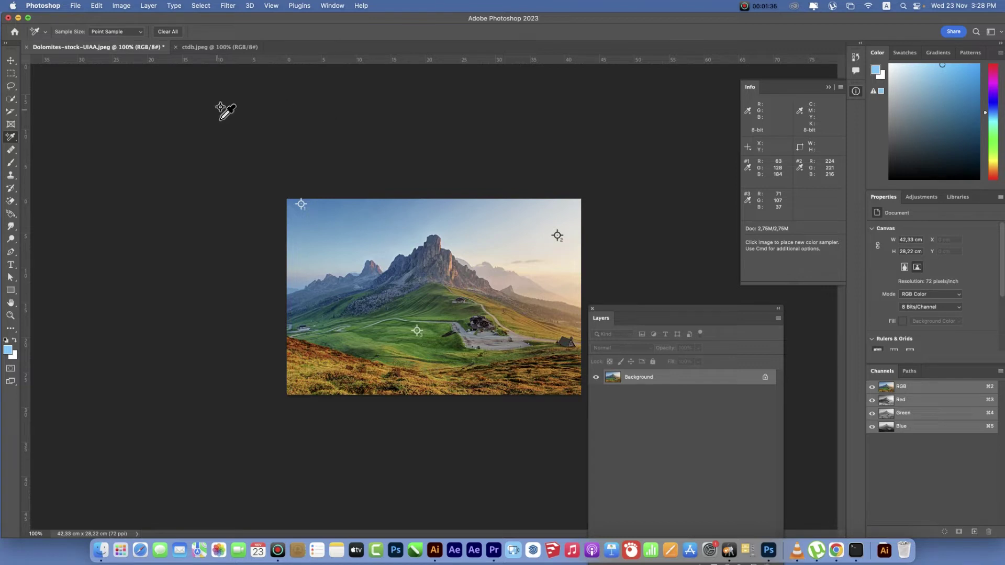
pyautogui.click(169, 32)
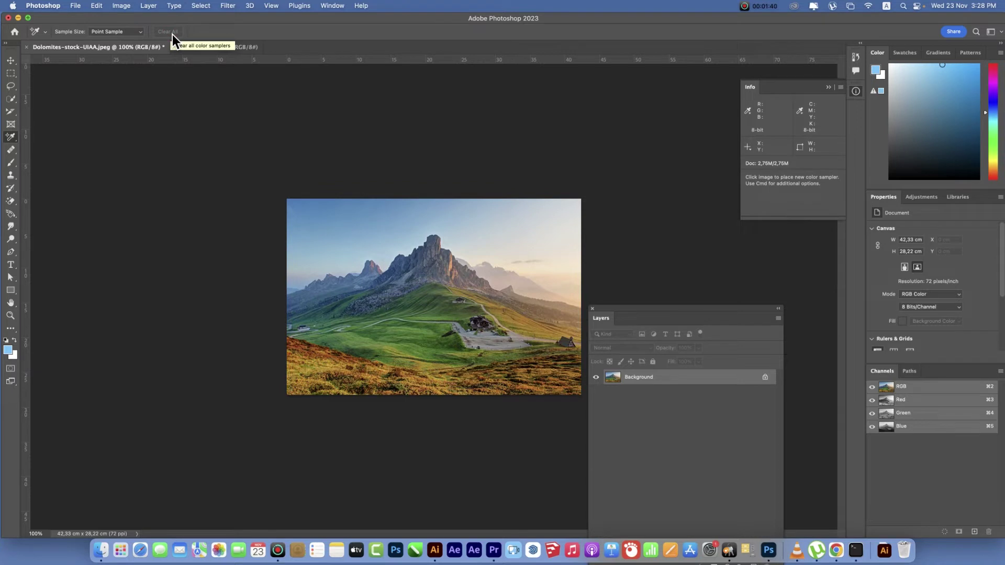
# - Straighten the Dolomites photo's layer along a ruler line from the left ridge to the main peak's summit
pyautogui.click(17, 143)
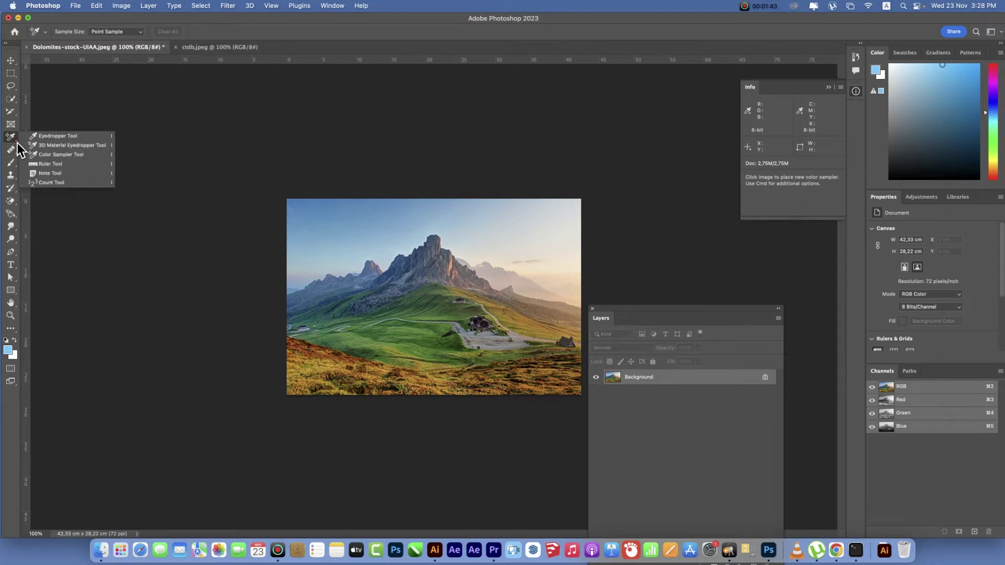
pyautogui.click(53, 165)
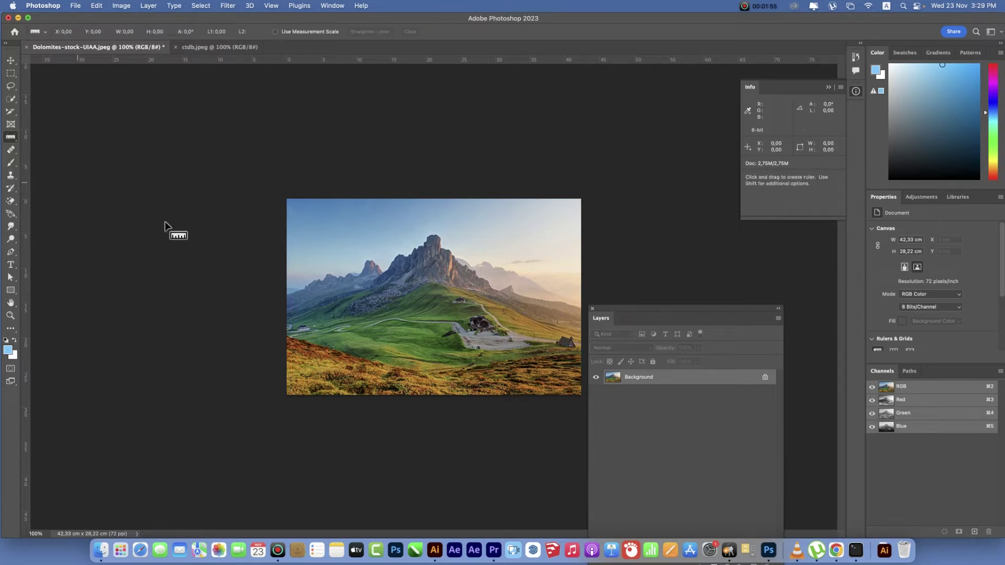
pyautogui.press('super+equal')
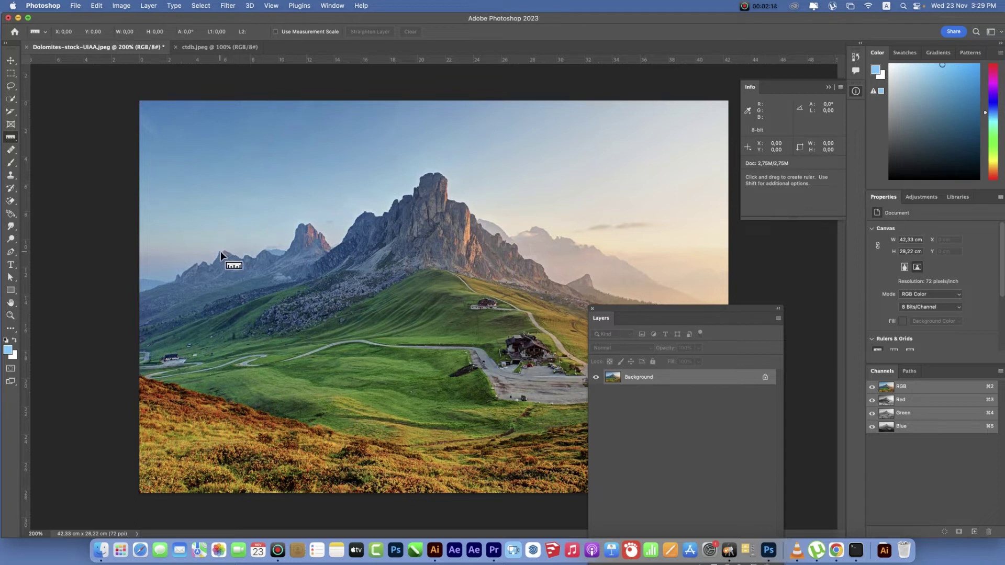
pyautogui.moveTo(219, 251); pyautogui.dragTo(426, 174)
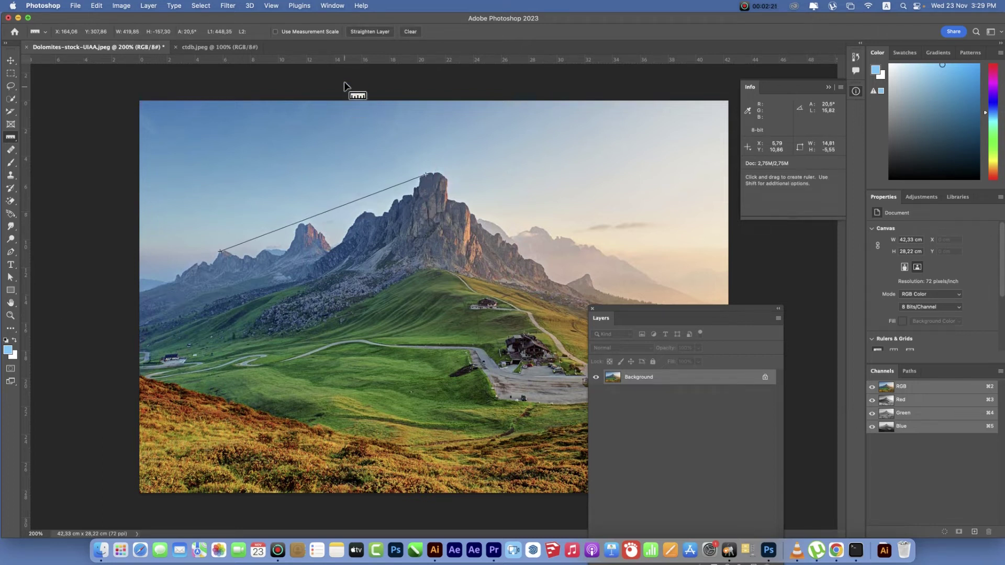
pyautogui.click(369, 32)
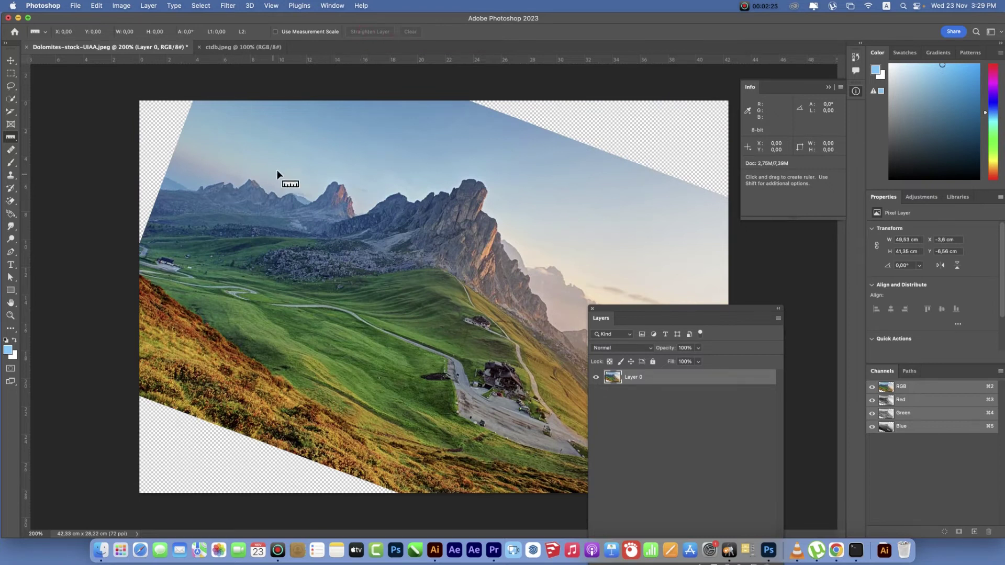
# - Compare the peaks against a horizontal guide before and after undoing the straightening, and remove each guide
pyautogui.moveTo(342, 62); pyautogui.dragTo(361, 185)
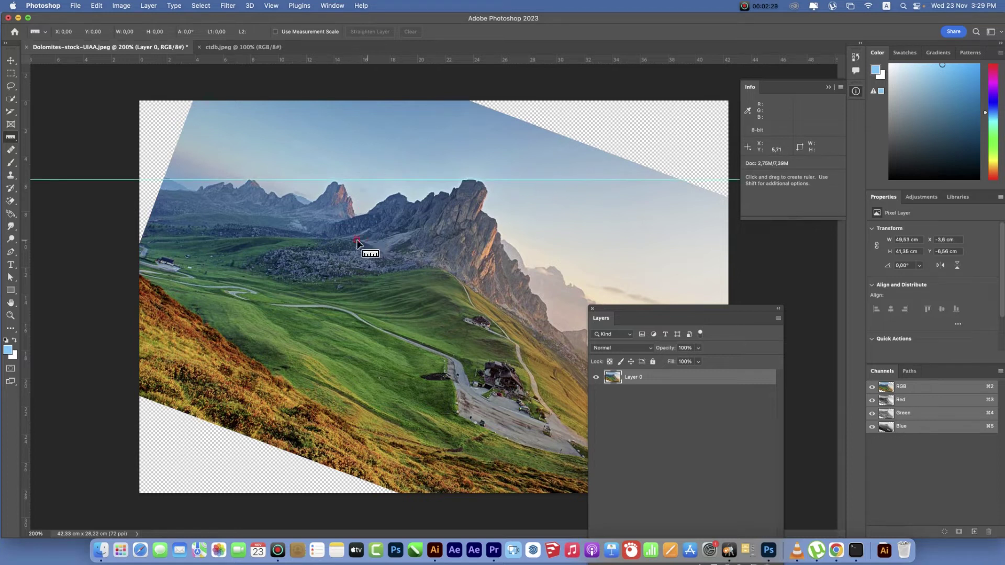
pyautogui.press('super+z')
pyautogui.press('super+z')
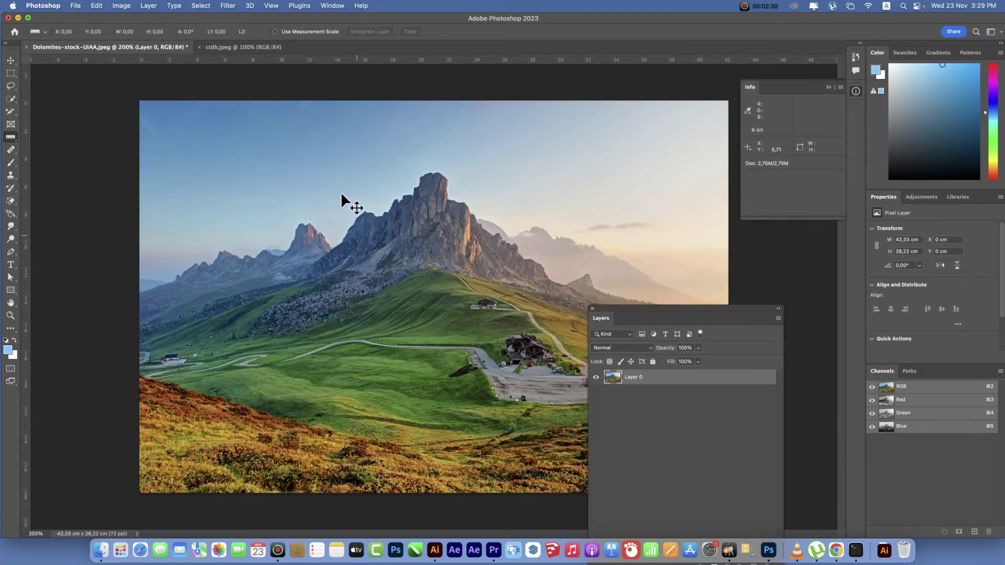
pyautogui.moveTo(334, 62); pyautogui.dragTo(374, 178)
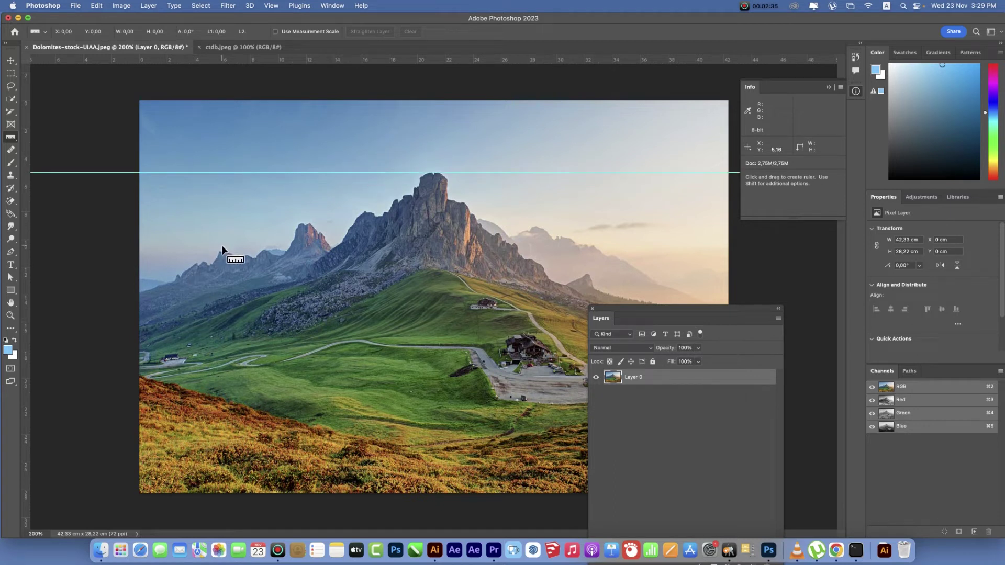
pyautogui.press('super+z')
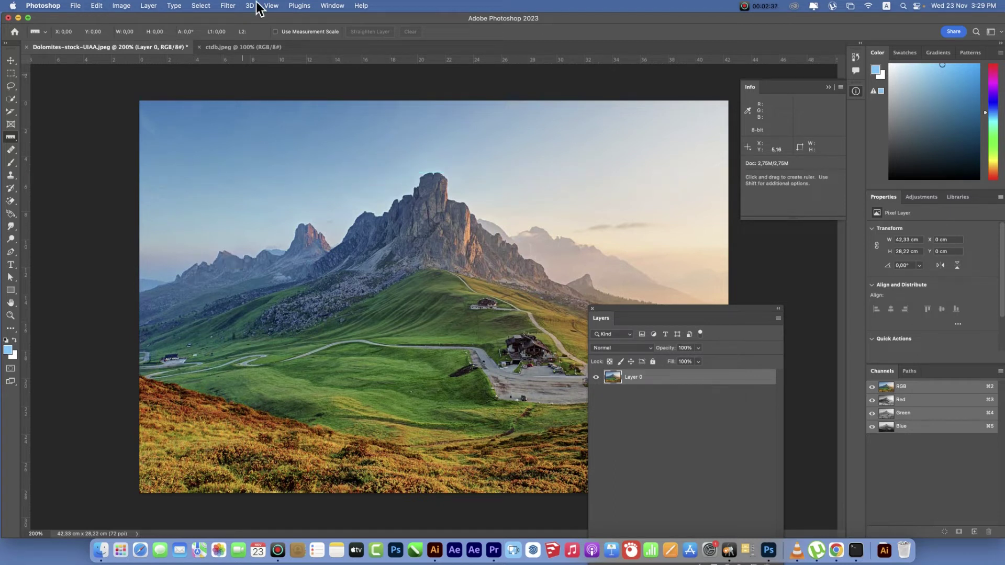
# - In ctdb.jpeg, straighten the layer along a ruler line on the letter's bottom edge, and undo the rotation
pyautogui.click(222, 49)
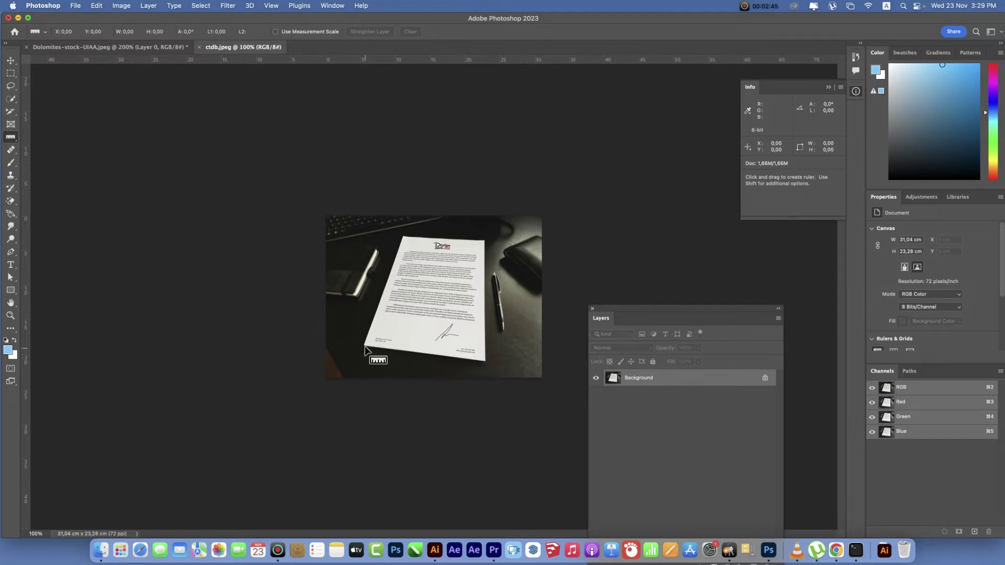
pyautogui.moveTo(364, 347); pyautogui.dragTo(485, 361)
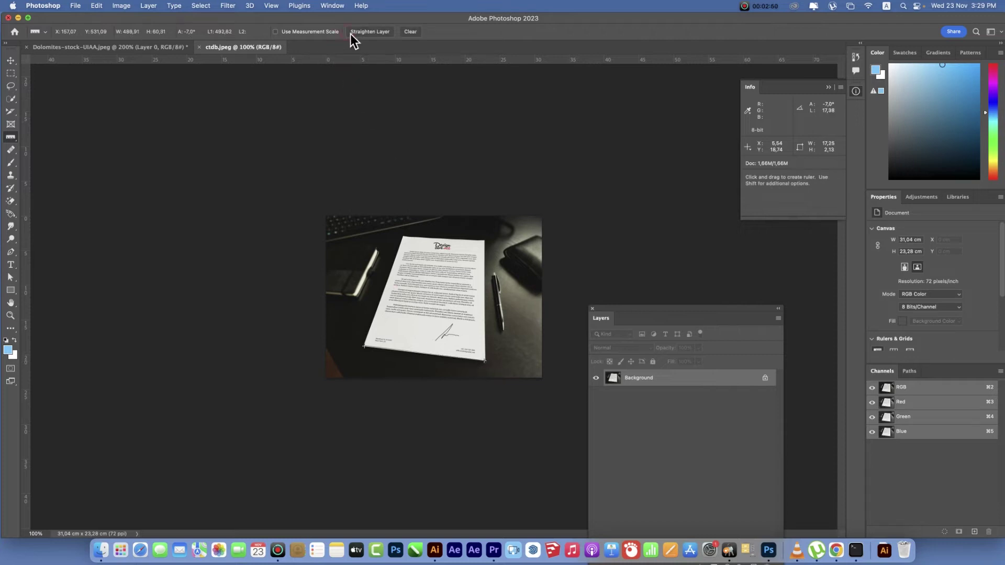
pyautogui.click(367, 33)
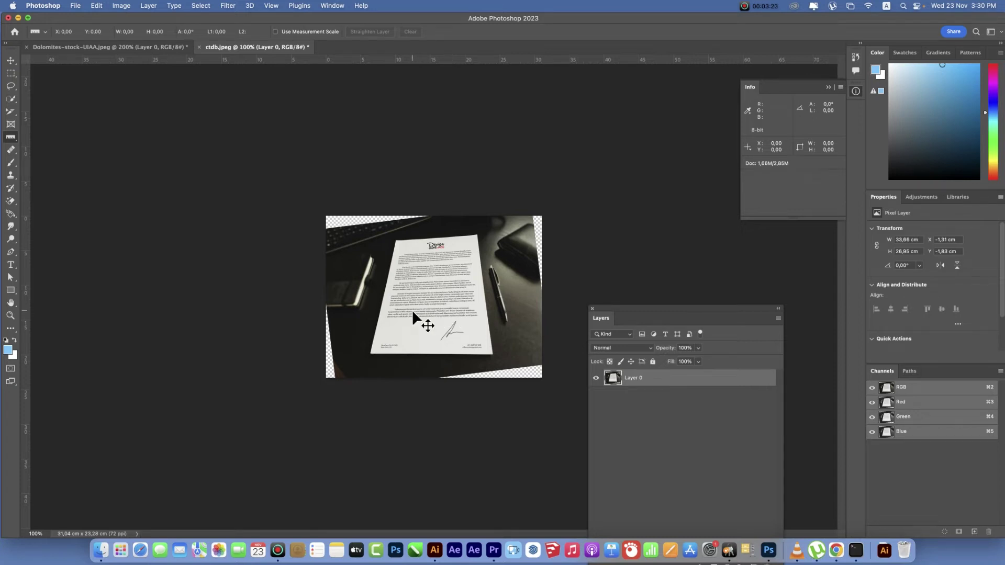
pyautogui.press('super+z')
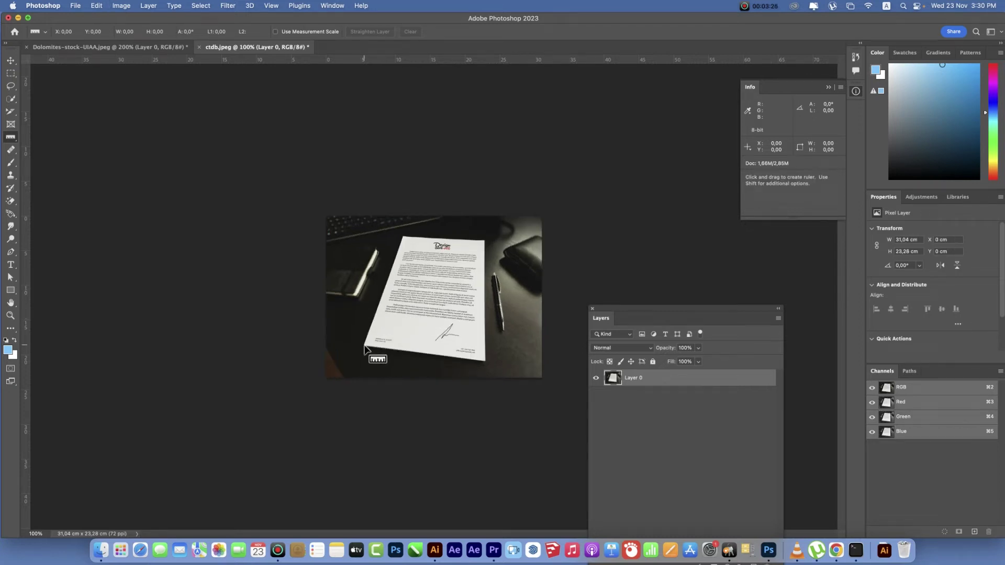
# - Straighten the layer along a ruler line on the letter's left edge, and undo the rotation
pyautogui.moveTo(365, 346); pyautogui.dragTo(399, 236)
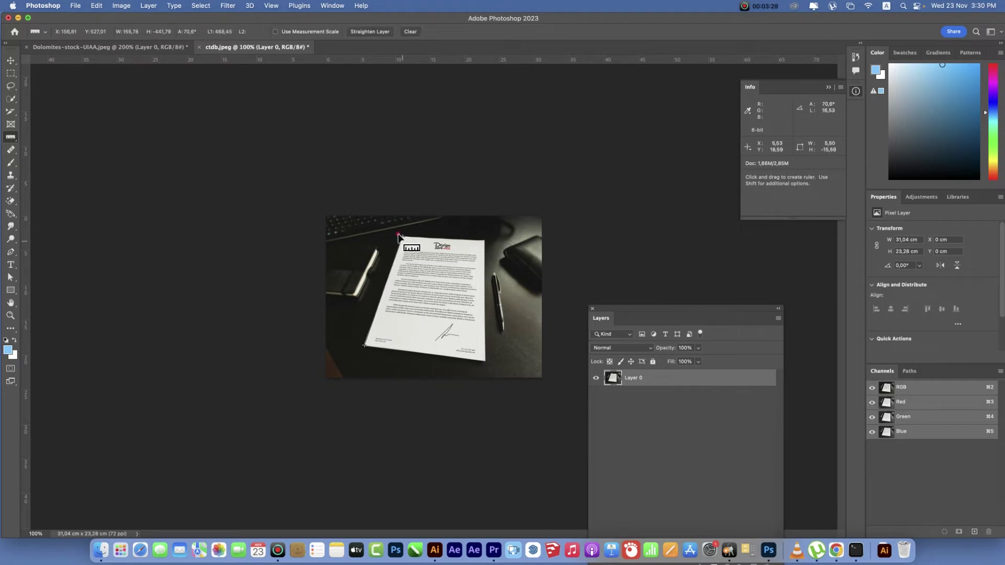
pyautogui.click(361, 32)
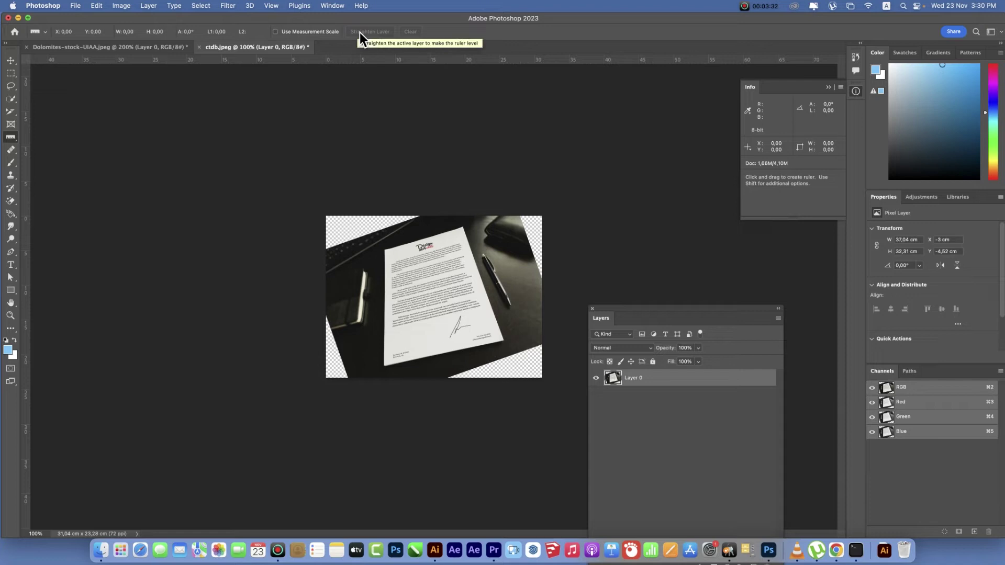
pyautogui.press('super+z')
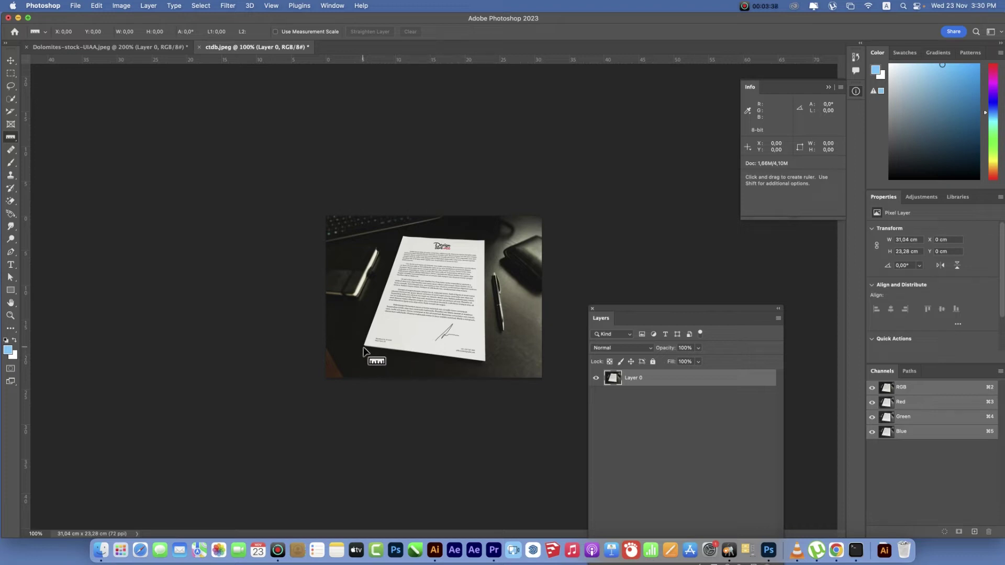
# - Measure the letter's bottom edge again, straighten the layer along it, and undo the rotation
pyautogui.moveTo(364, 346); pyautogui.dragTo(484, 362)
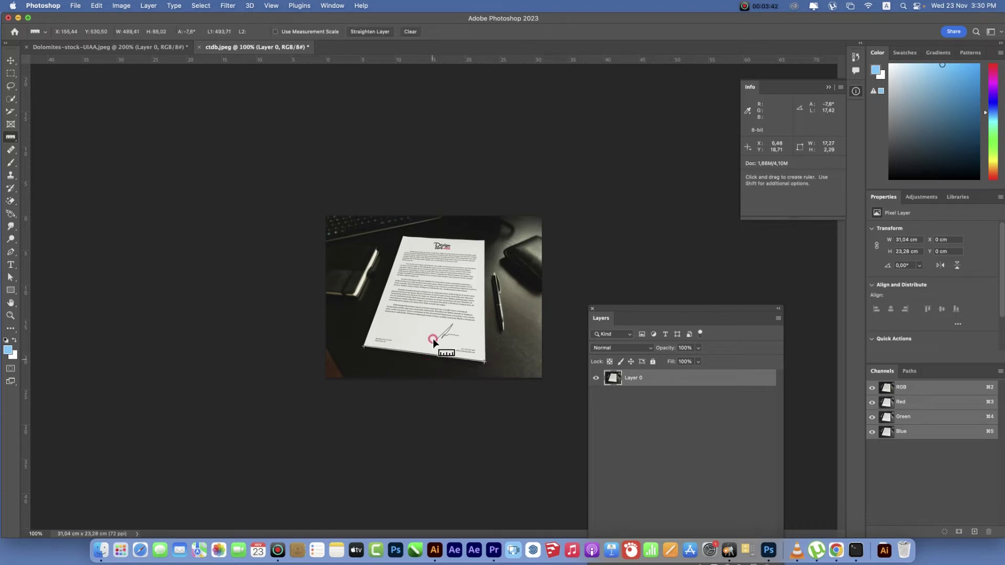
pyautogui.click(374, 31)
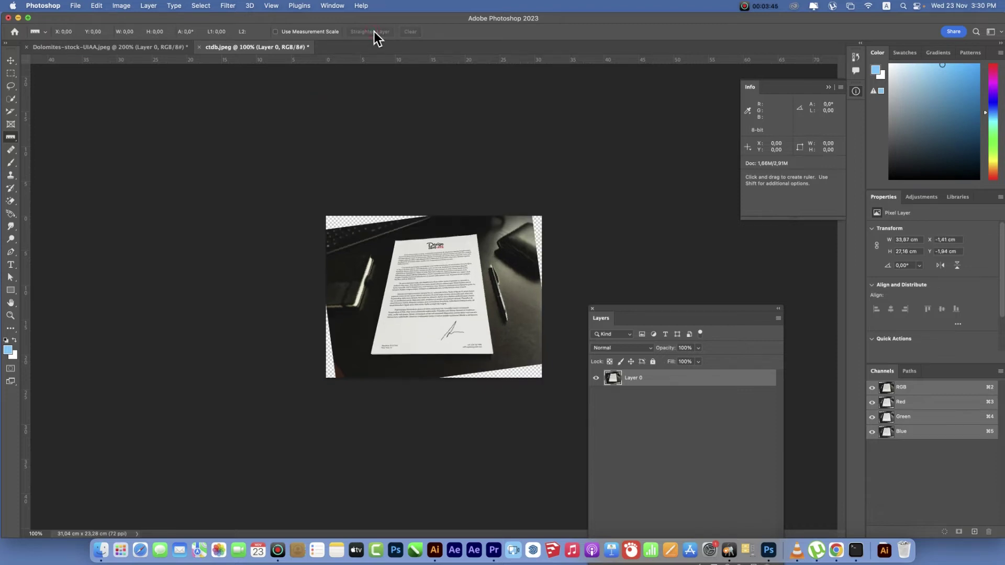
pyautogui.press('super+z')
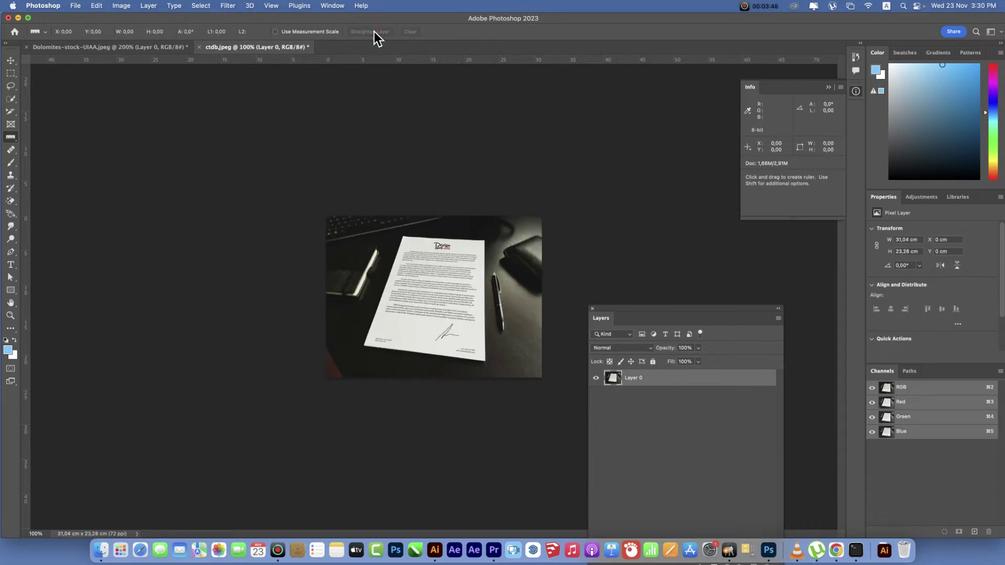
# - Add a note in the upper-left sky of the Dolomites photo reading "drodc" and, on a second line, "click Menus Filter"
pyautogui.click(10, 139)
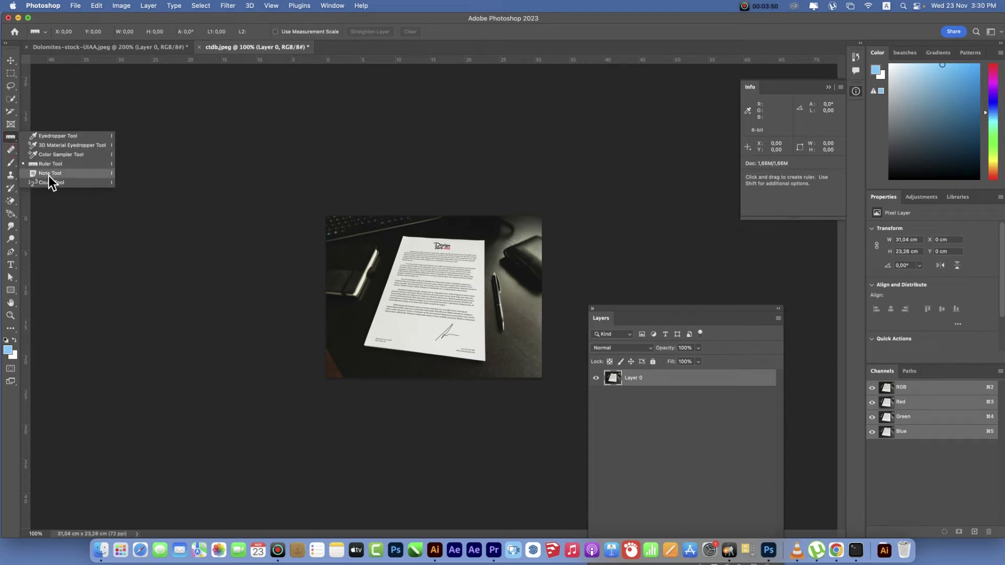
pyautogui.click(124, 45)
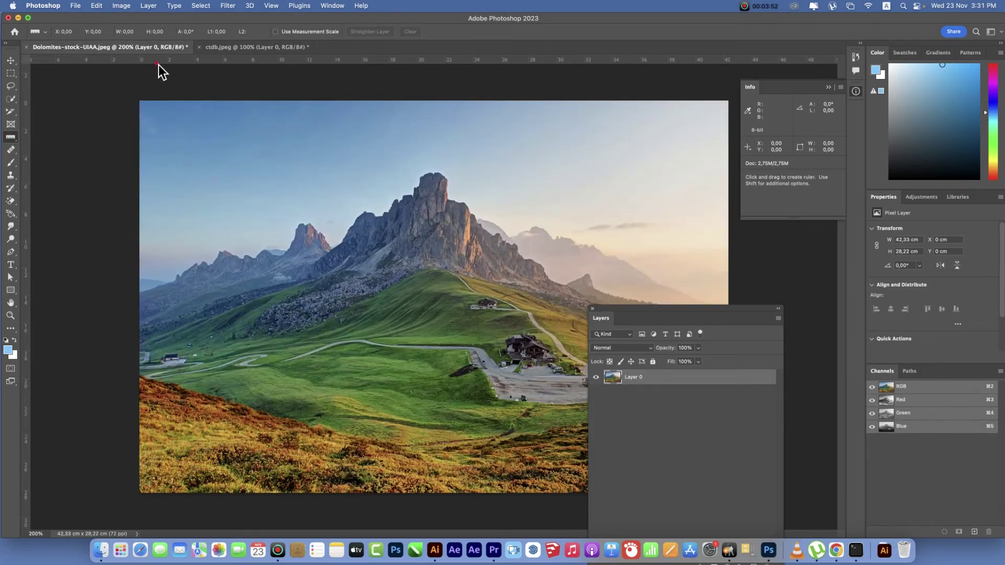
pyautogui.click(11, 141)
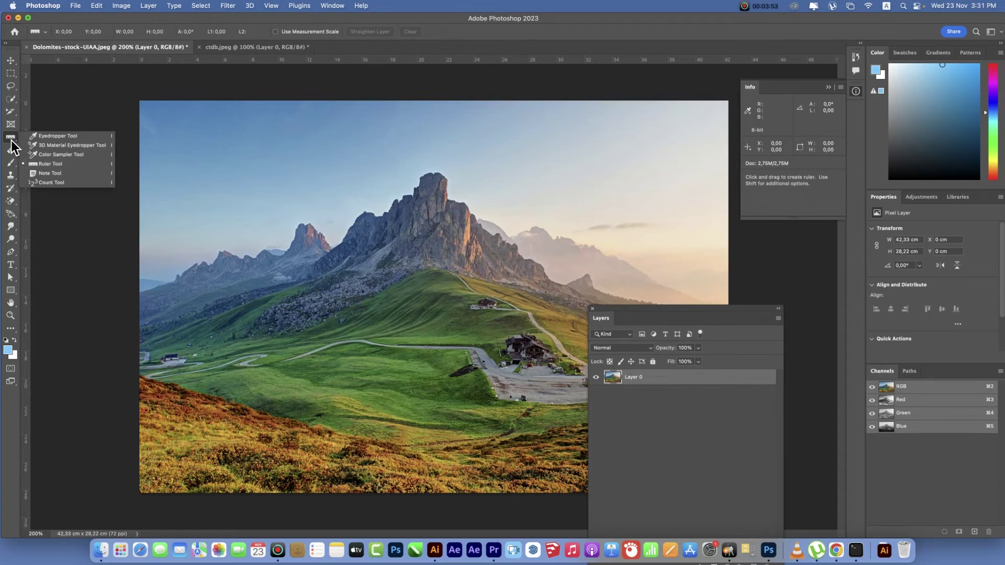
pyautogui.click(39, 174)
pyautogui.click(181, 136)
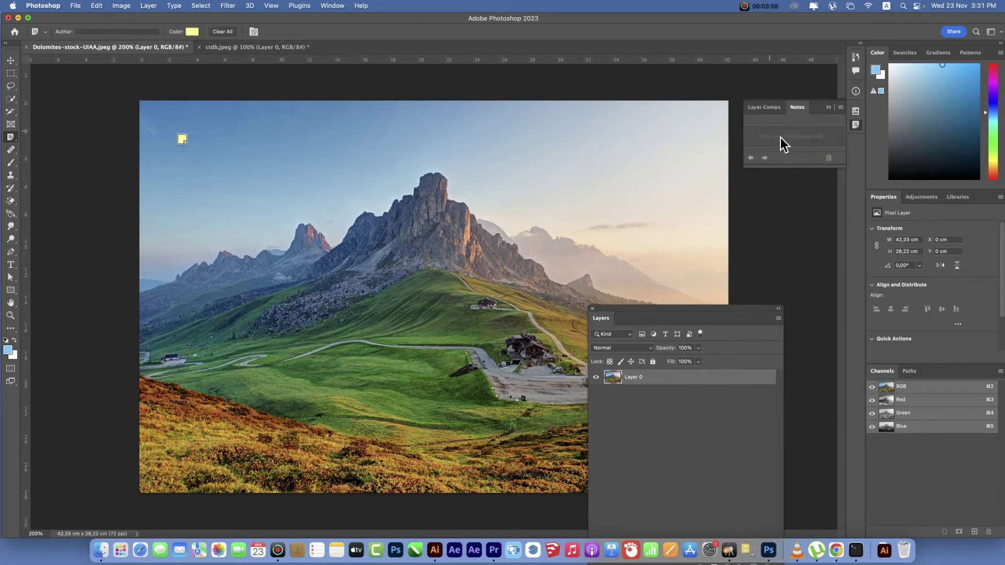
pyautogui.click(183, 138)
pyautogui.click(782, 134)
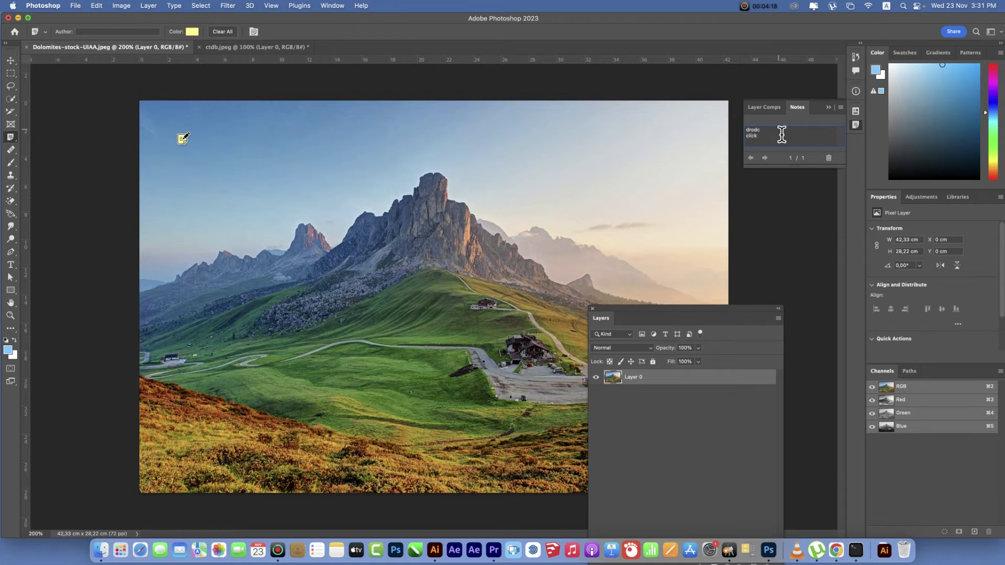
pyautogui.write('Menus Filter')
# - Reopen the note in the sky to read its text
pyautogui.click(11, 60)
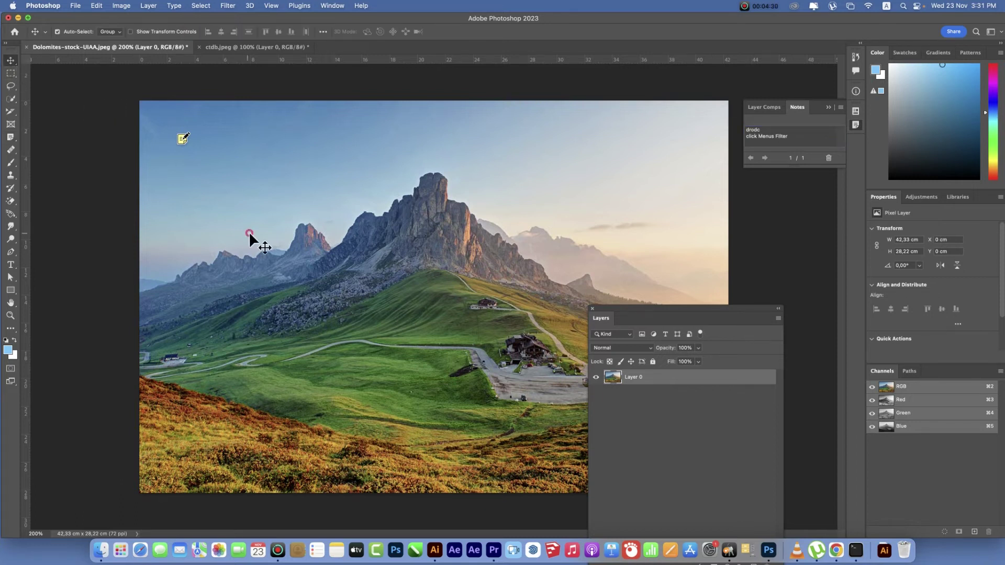
pyautogui.doubleClick(184, 139)
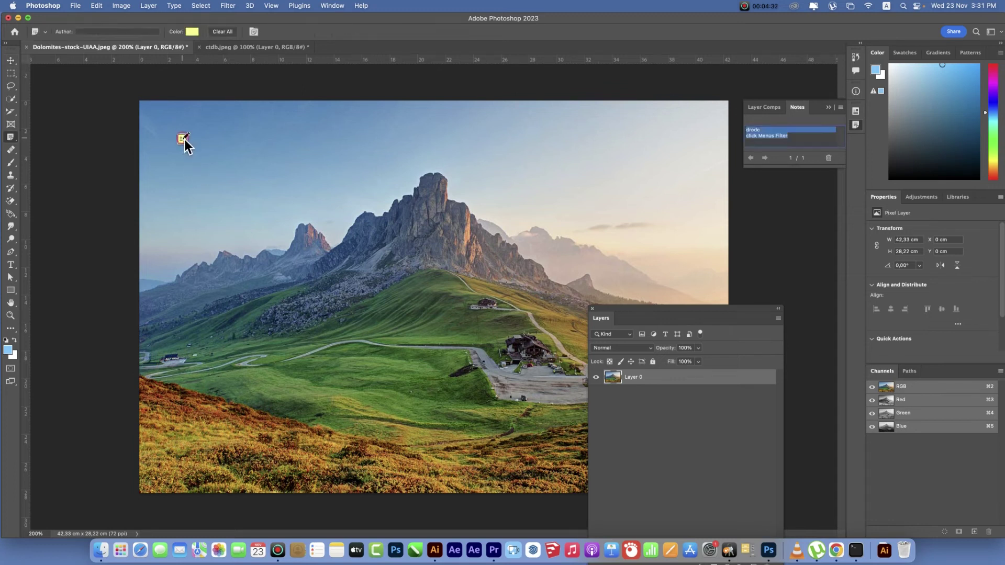
pyautogui.click(797, 141)
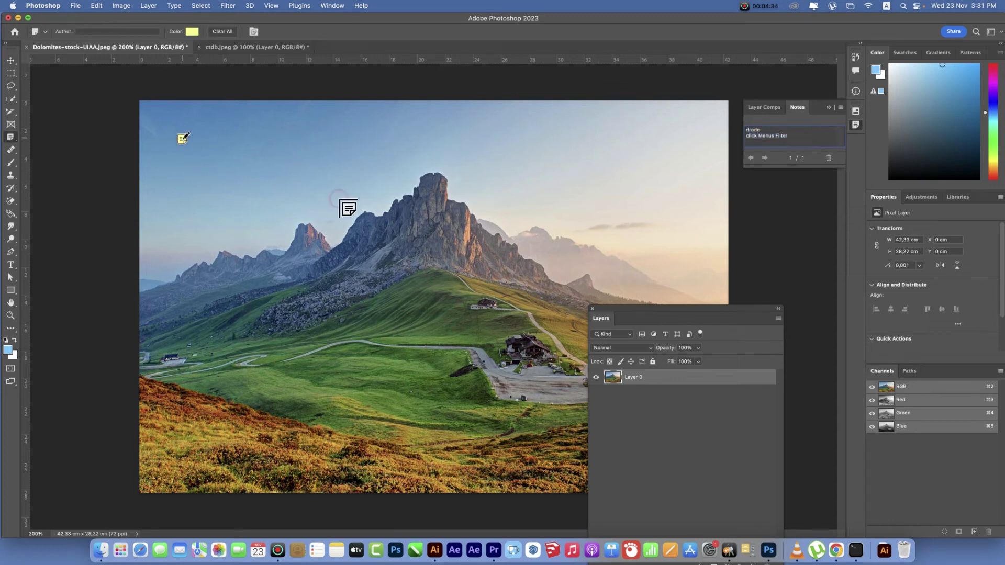
# - Close the Notes tab group and move the photo layer about 1 cm to the left
pyautogui.click(11, 60)
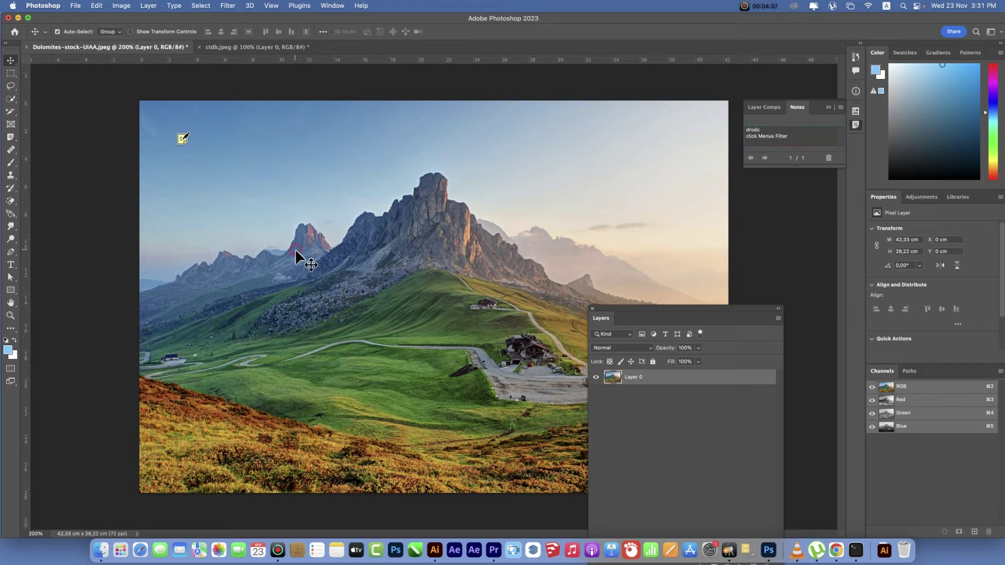
pyautogui.click(841, 107)
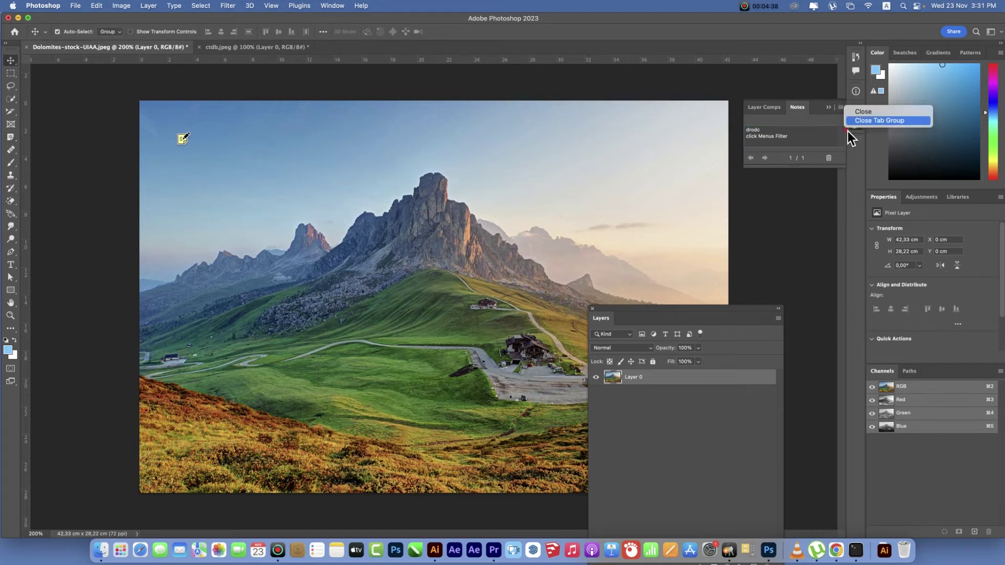
pyautogui.click(859, 120)
pyautogui.moveTo(320, 250); pyautogui.dragTo(280, 267)
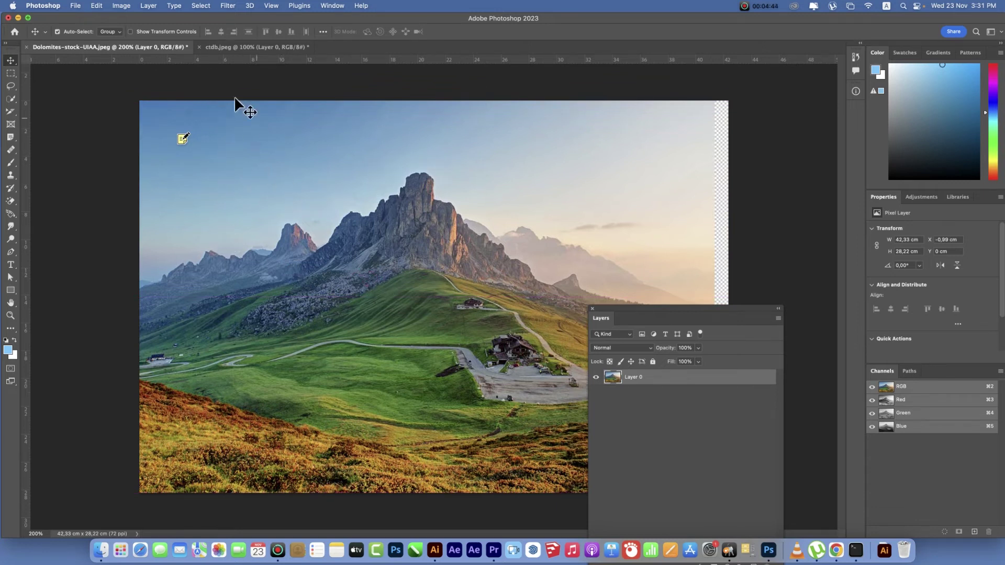
# - Reopen the note in the upper-left sky and delete all notes from the Dolomites photo
pyautogui.doubleClick(183, 139)
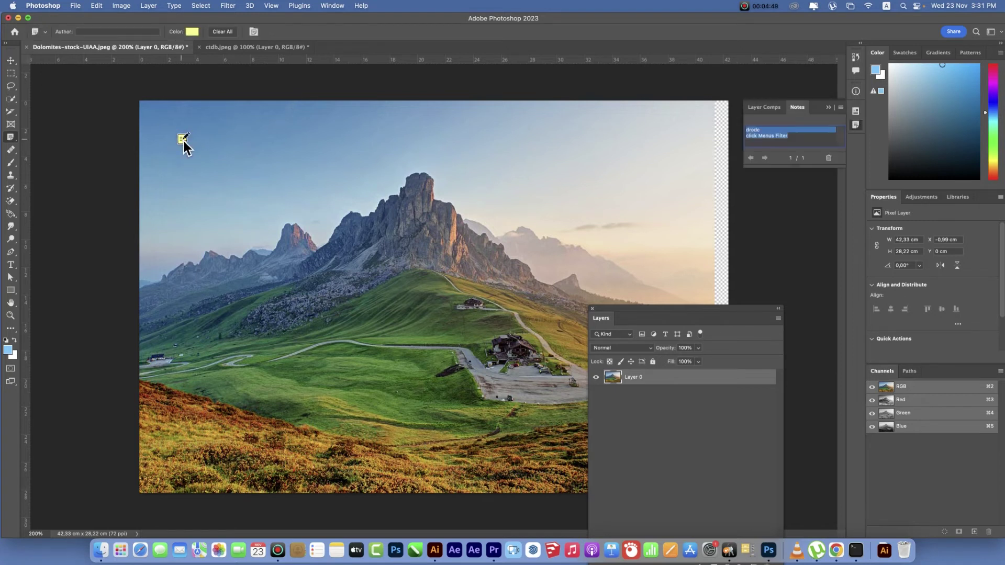
pyautogui.click(816, 142)
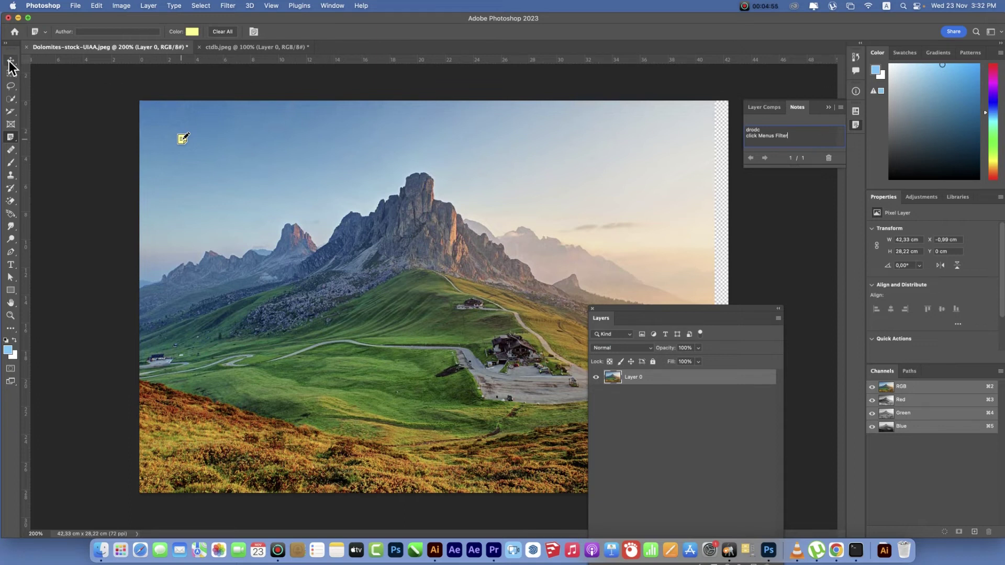
pyautogui.click(223, 32)
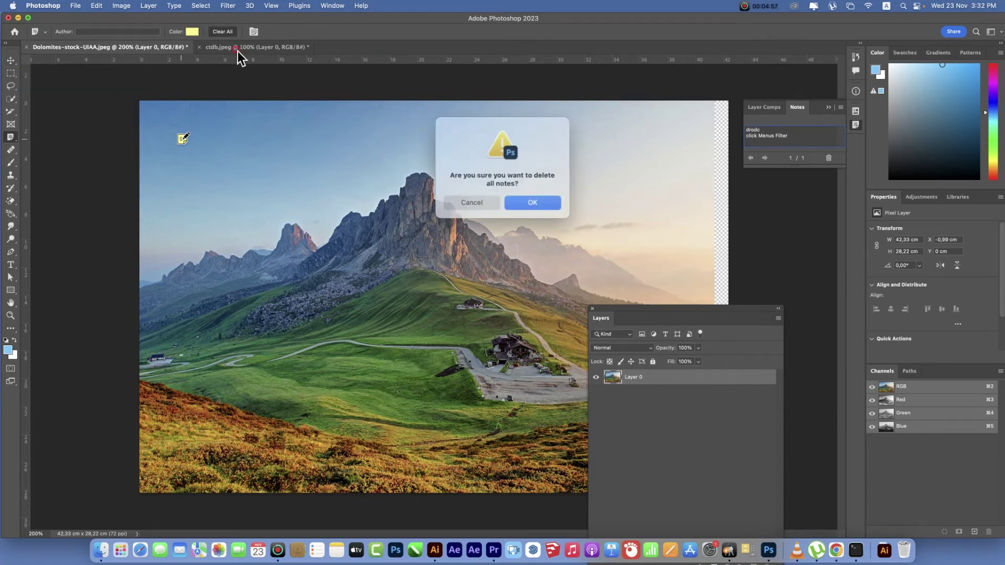
pyautogui.click(543, 204)
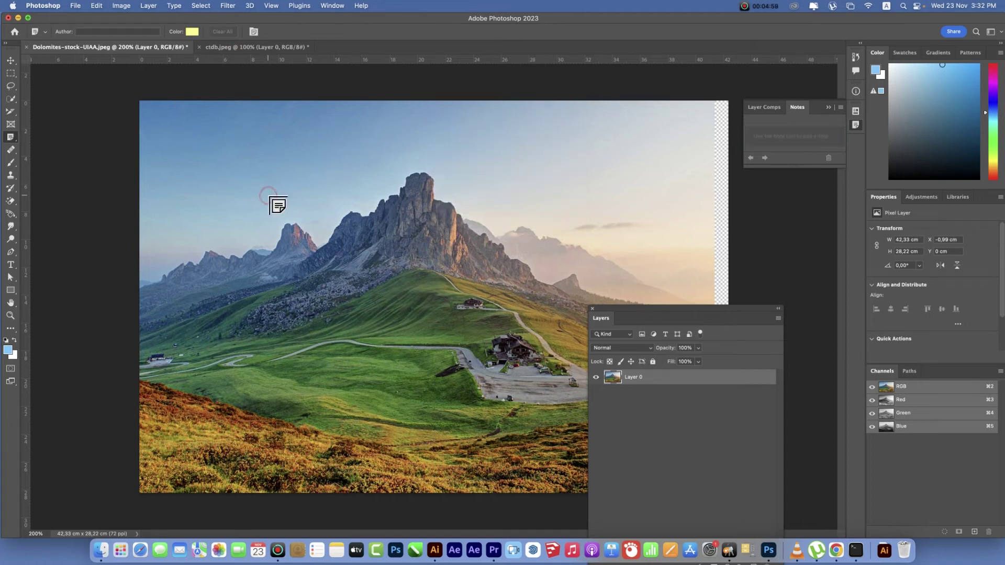
# - Activate the Count tool, and with the Type tool place the number "1" above the small ridge at the photo's left edge
pyautogui.rightClick(15, 139)
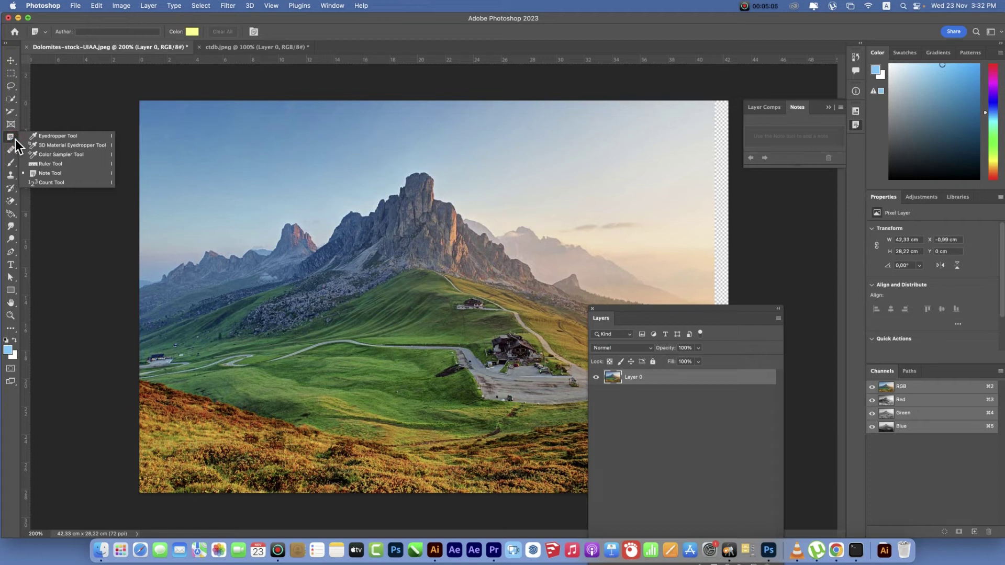
pyautogui.click(50, 186)
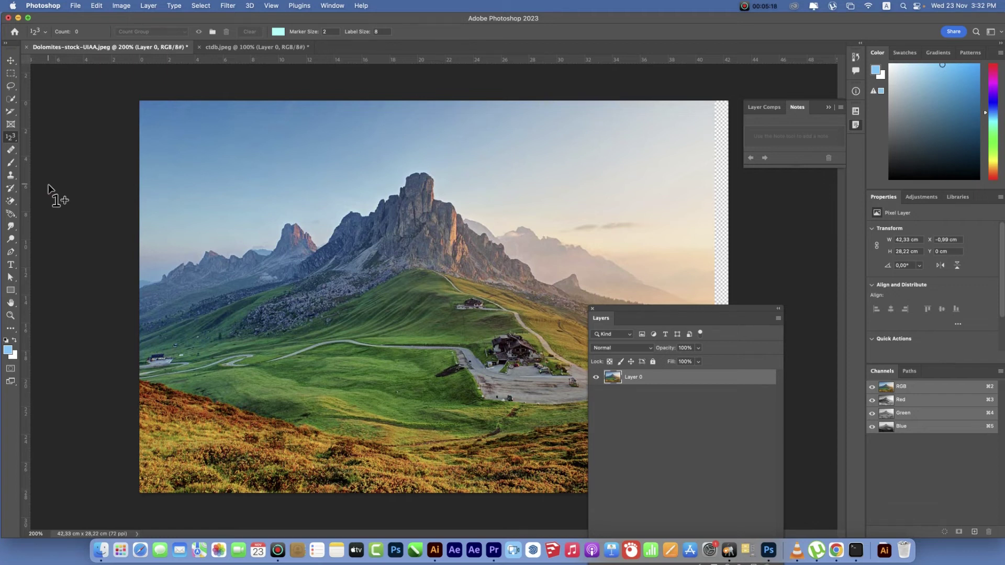
pyautogui.click(13, 266)
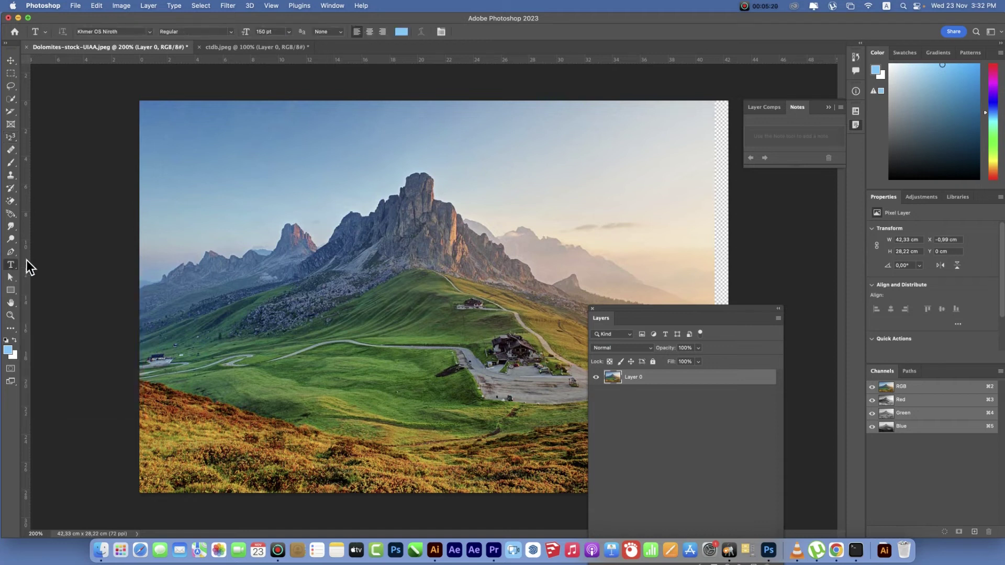
pyautogui.click(203, 201)
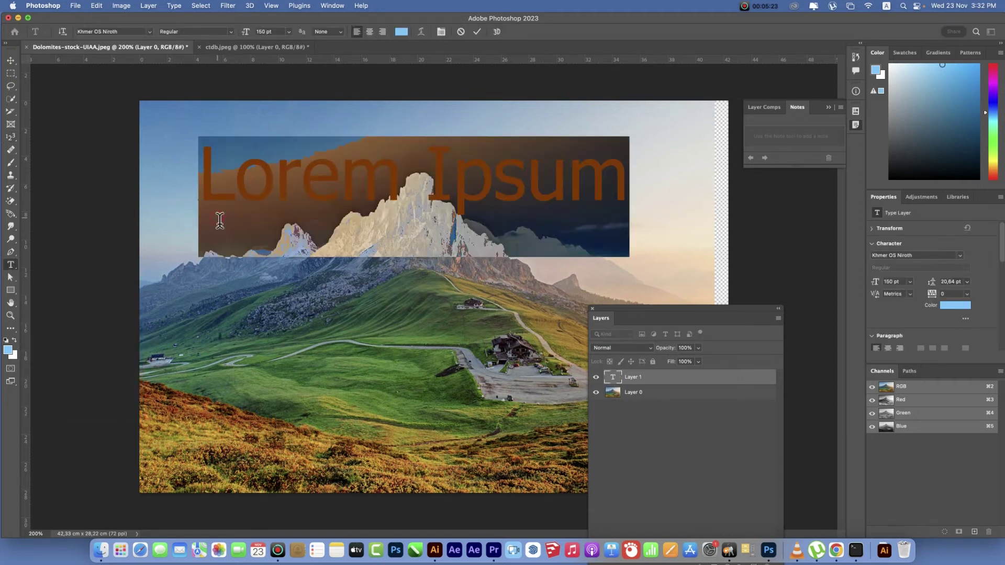
pyautogui.write('1')
pyautogui.click(10, 60)
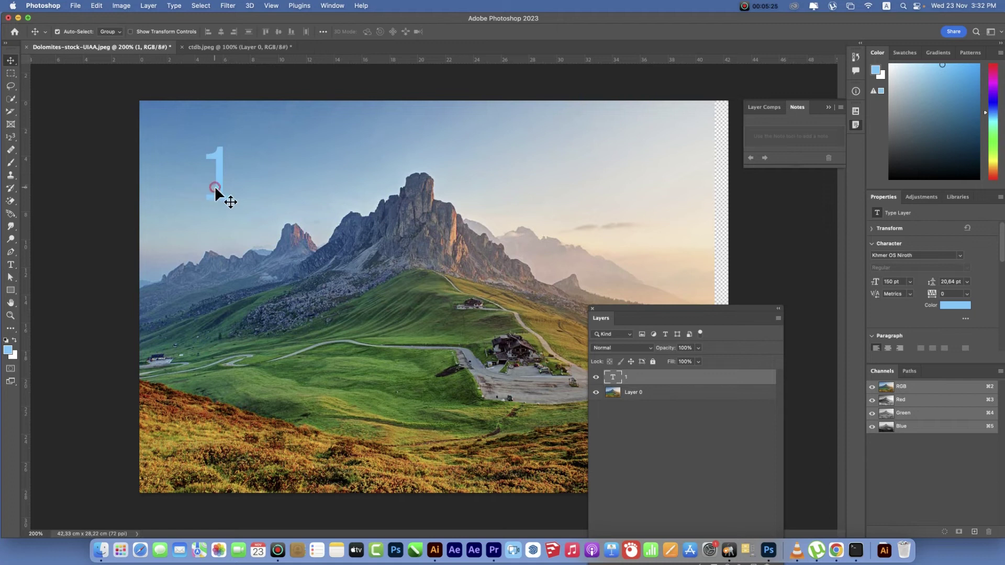
pyautogui.moveTo(214, 187); pyautogui.dragTo(181, 228)
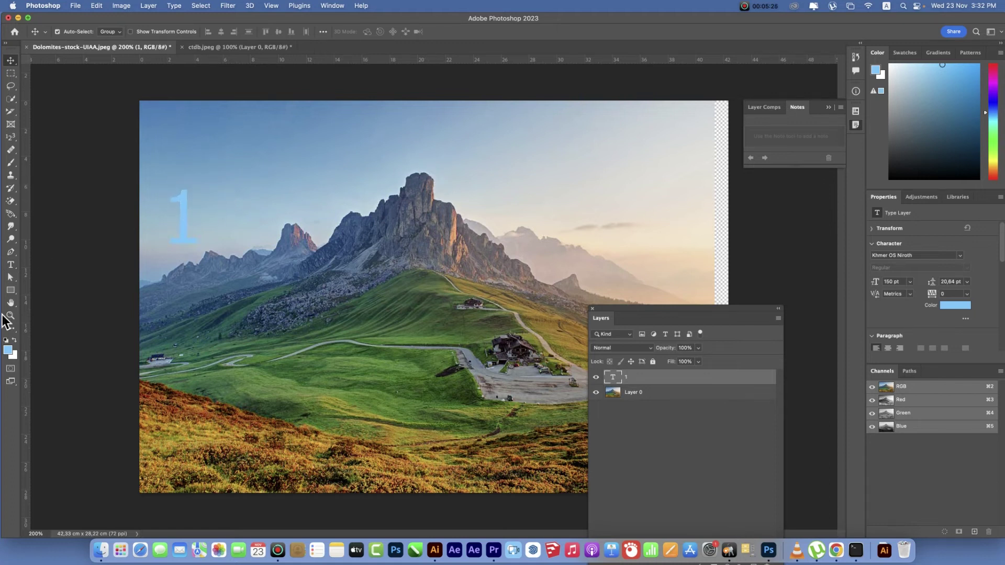
# - Add a second text layer reading "2" and place it over the main rocky peak
pyautogui.click(14, 265)
pyautogui.click(424, 167)
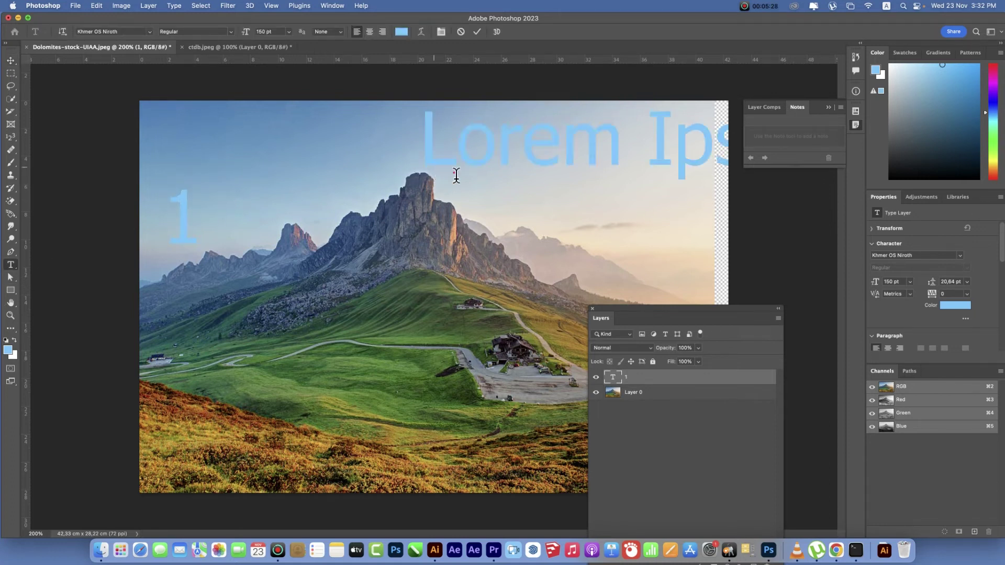
pyautogui.write('2')
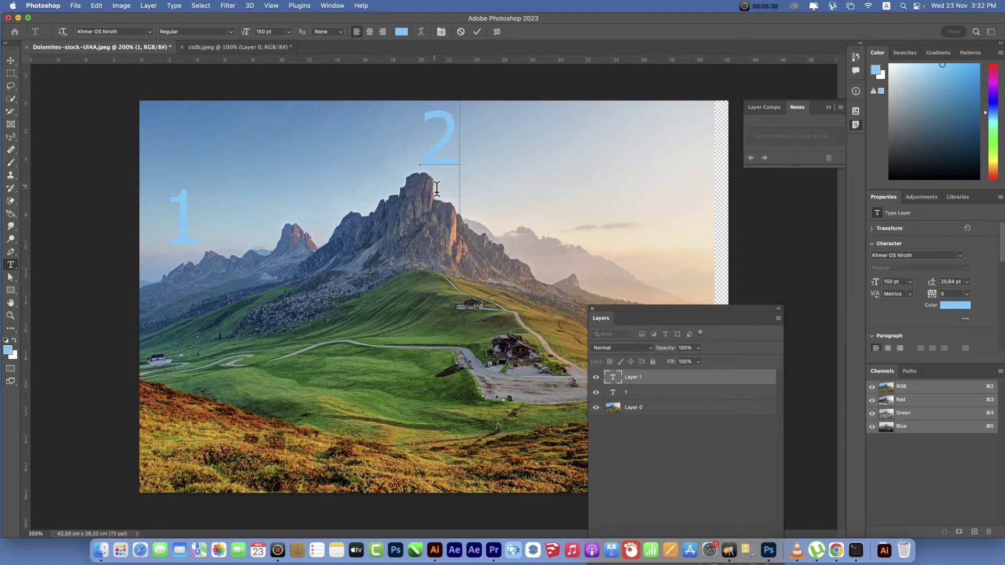
pyautogui.click(10, 60)
pyautogui.moveTo(447, 141); pyautogui.dragTo(419, 210)
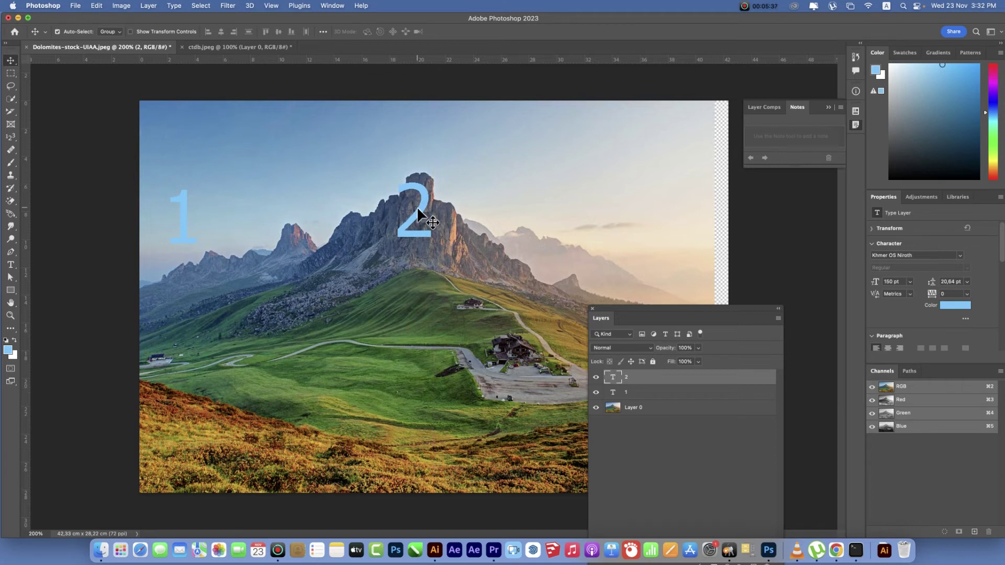
# - Delete the text layers "2" and "1"
pyautogui.press('BackSpace')
pyautogui.press('BackSpace')
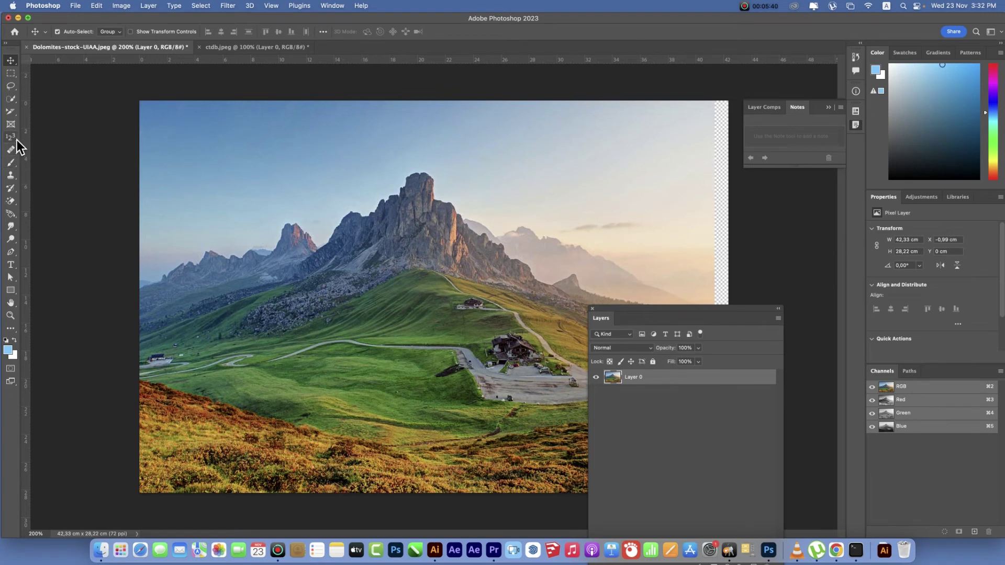
# - With the Count tool, mark the left ridge, the main peak and the parking area by the house, using label size 20
pyautogui.moveTo(17, 139); pyautogui.dragTo(43, 184)
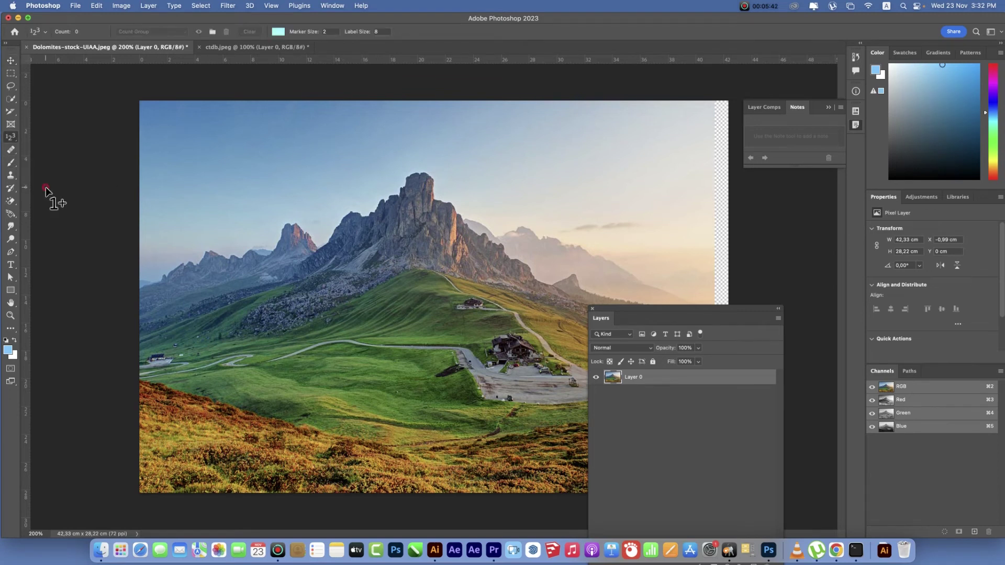
pyautogui.click(171, 268)
pyautogui.click(374, 32)
pyautogui.write('12')
pyautogui.click(377, 32)
pyautogui.click(422, 169)
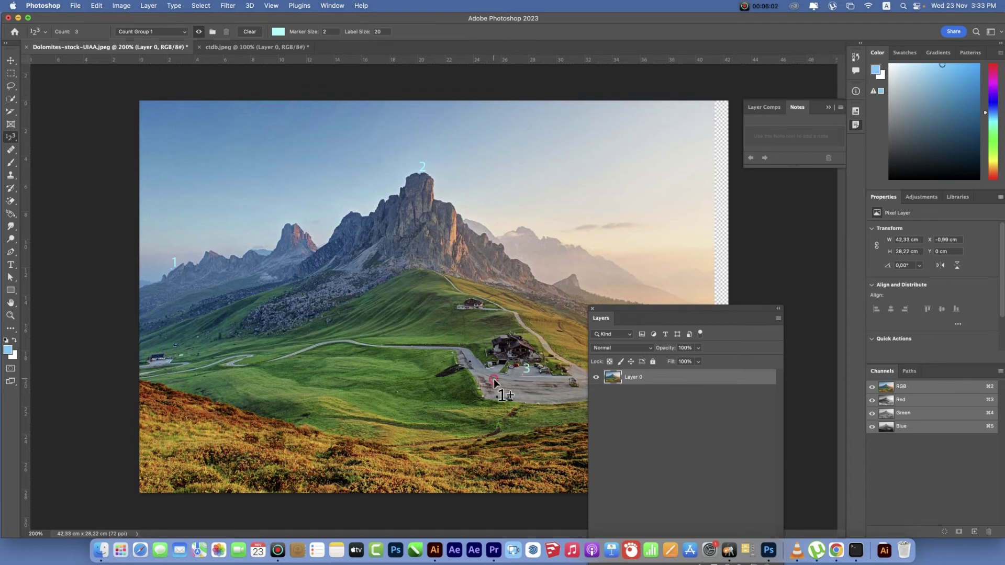
# - Change the count group's marker and label color to a strong red
pyautogui.click(278, 31)
pyautogui.moveTo(259, 309); pyautogui.dragTo(259, 299)
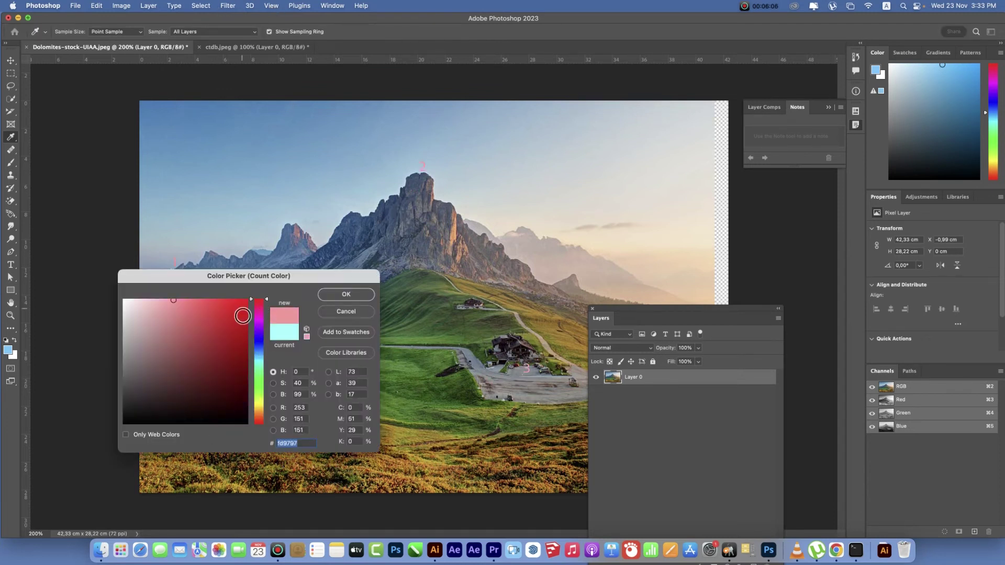
pyautogui.click(242, 316)
pyautogui.click(337, 297)
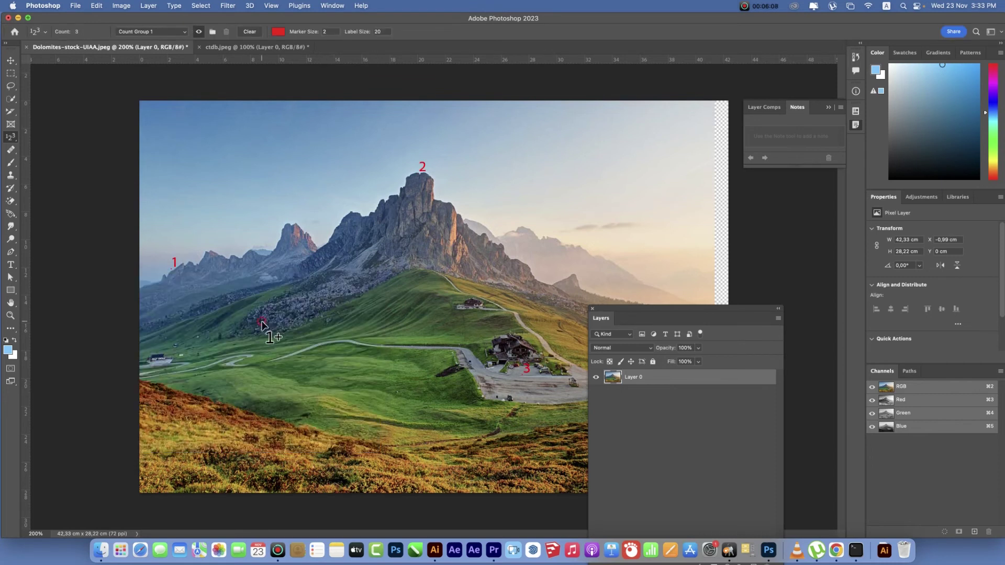
# - Place another count marker on the lower-left hillside and clear all count markers from the photo
pyautogui.click(229, 415)
pyautogui.click(247, 33)
pyautogui.click(11, 61)
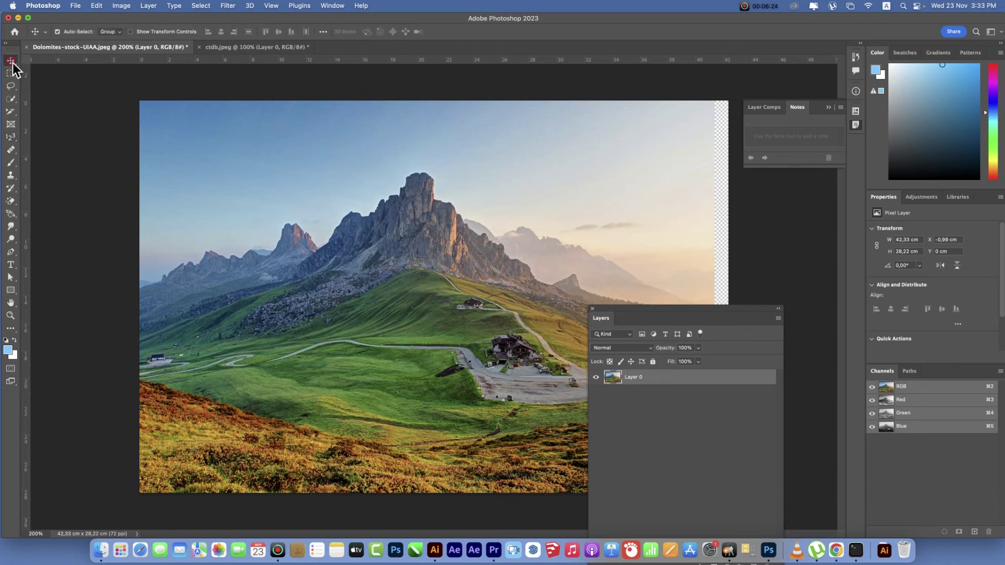
# - Sample foreground colors with the Eyedropper from the pale right sky, the green meadow and the hazy distant mountains
pyautogui.click(15, 141)
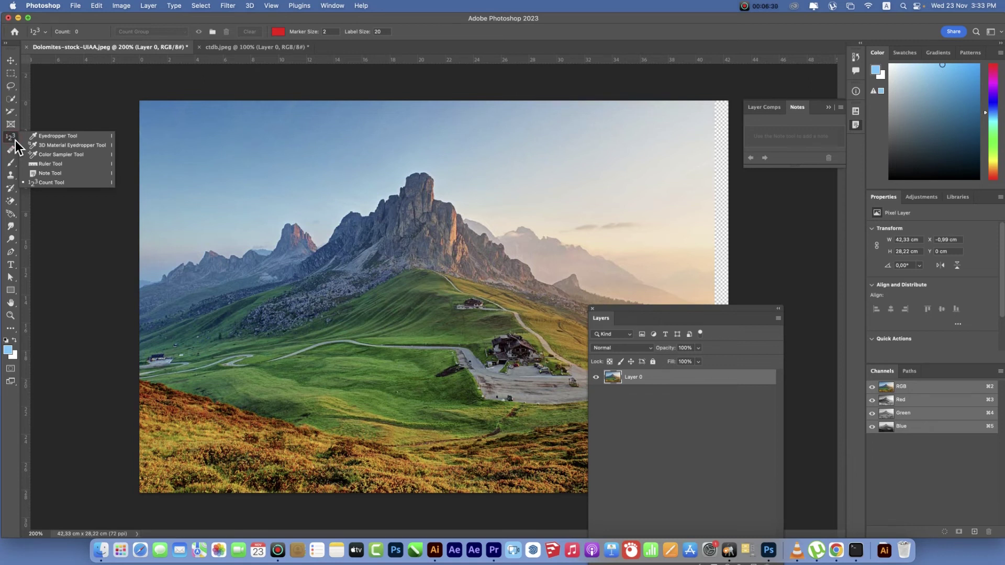
pyautogui.click(47, 137)
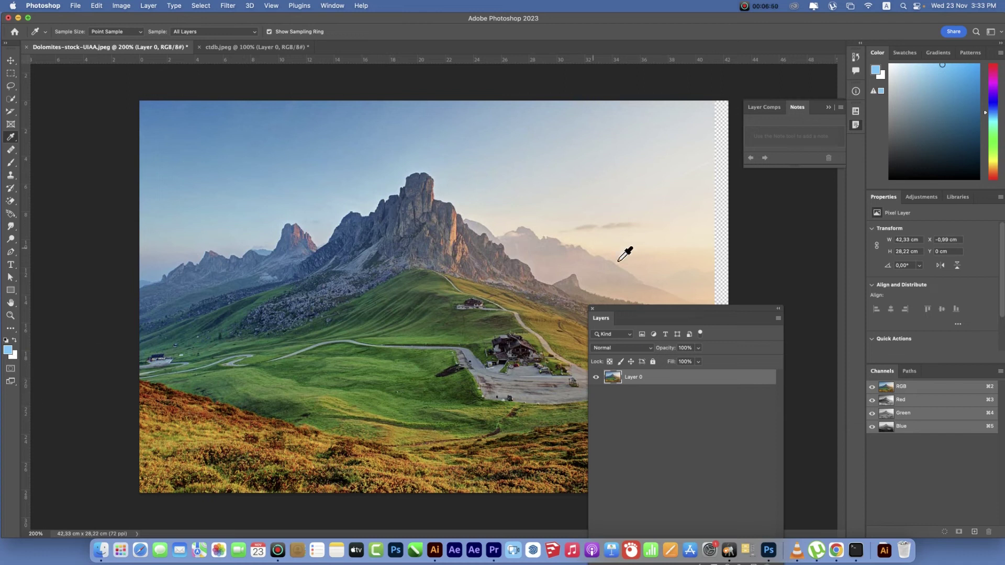
pyautogui.click(652, 241)
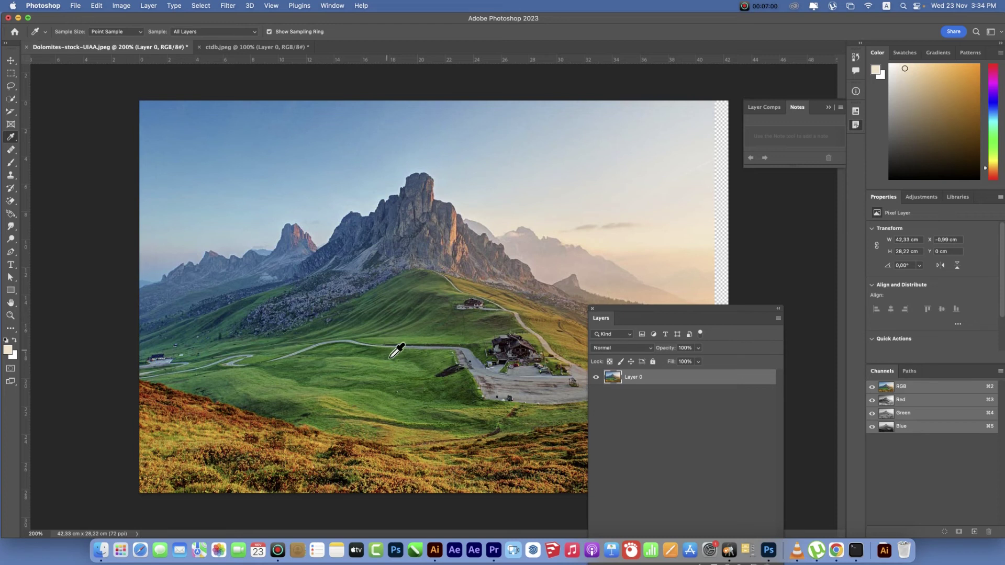
pyautogui.click(388, 342)
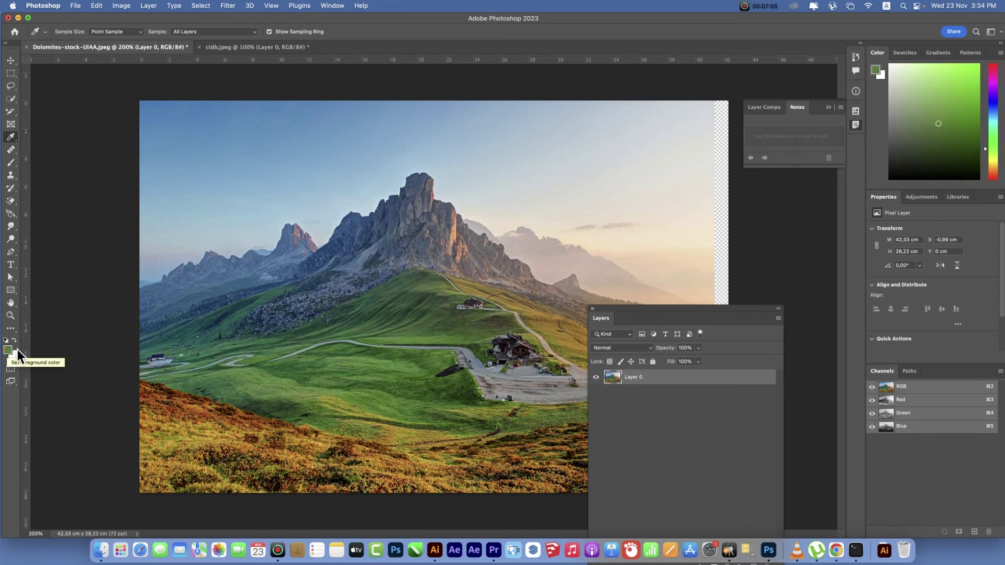
pyautogui.click(560, 266)
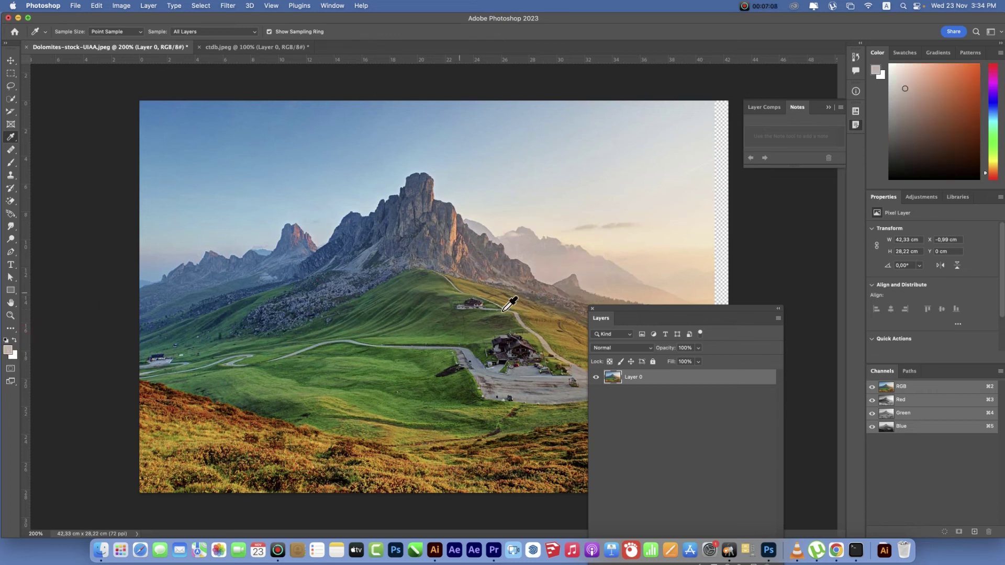
# - Add a new layer and write "dgdfdd" on it across the sky in the sampled haze color
pyautogui.moveTo(648, 311); pyautogui.dragTo(656, 240)
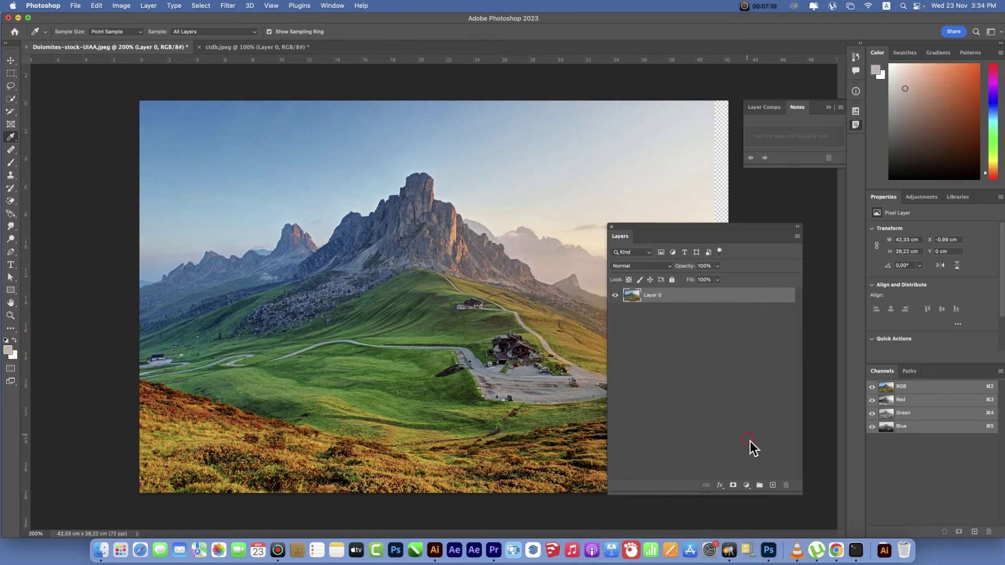
pyautogui.click(773, 485)
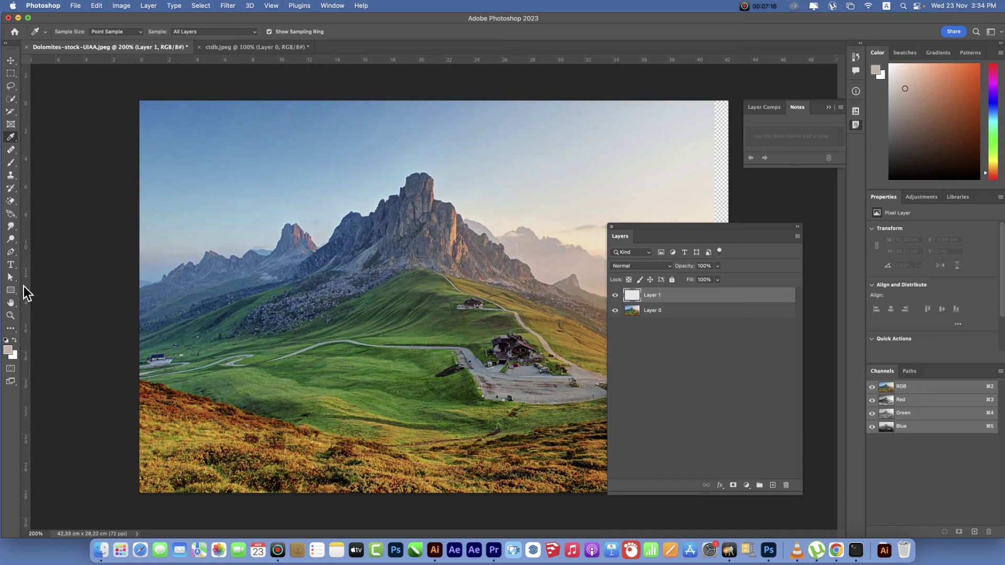
pyautogui.click(10, 265)
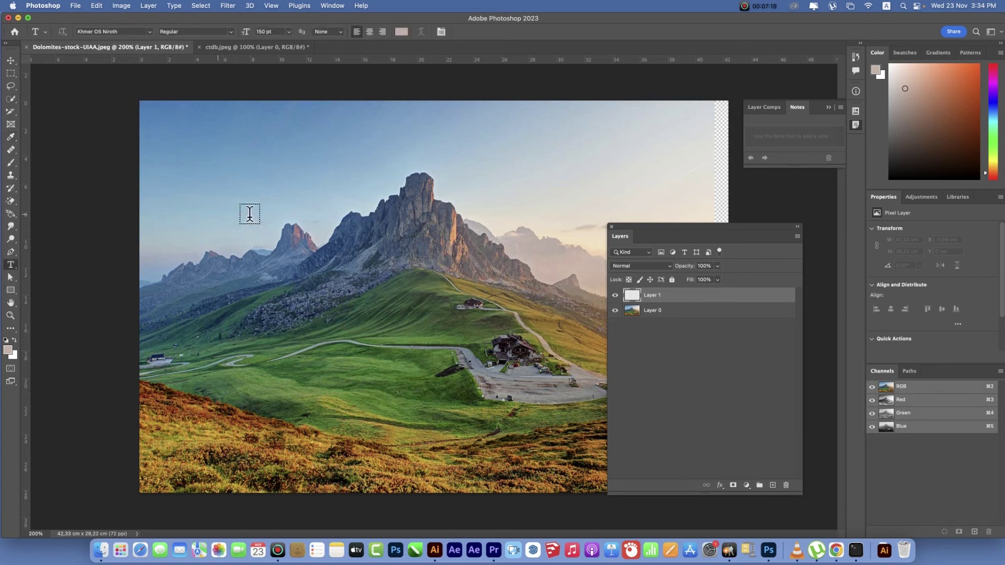
pyautogui.click(267, 182)
pyautogui.write('dgdfdd')
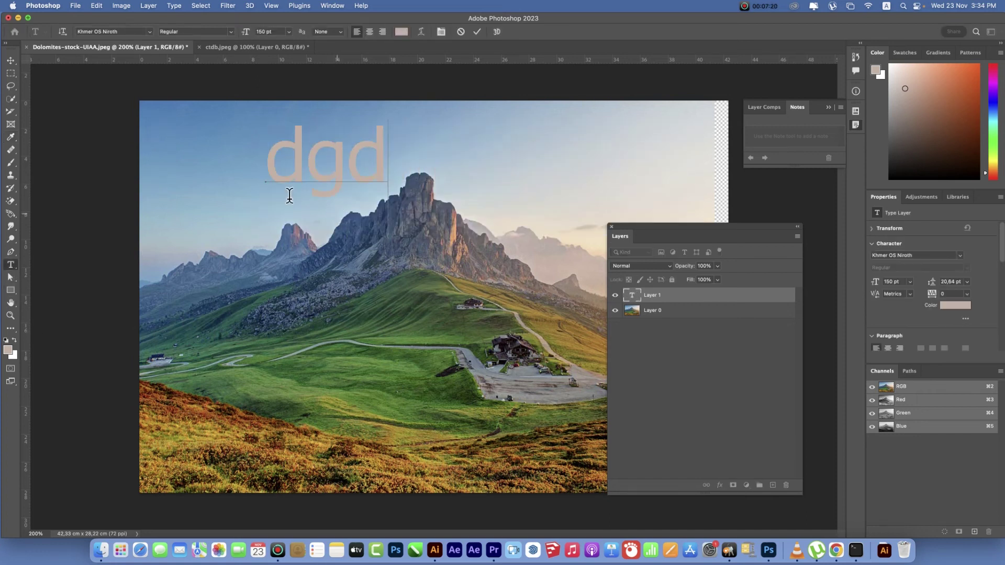
pyautogui.click(11, 60)
# - Delete the "dgdfdd" text layer
pyautogui.click(471, 179)
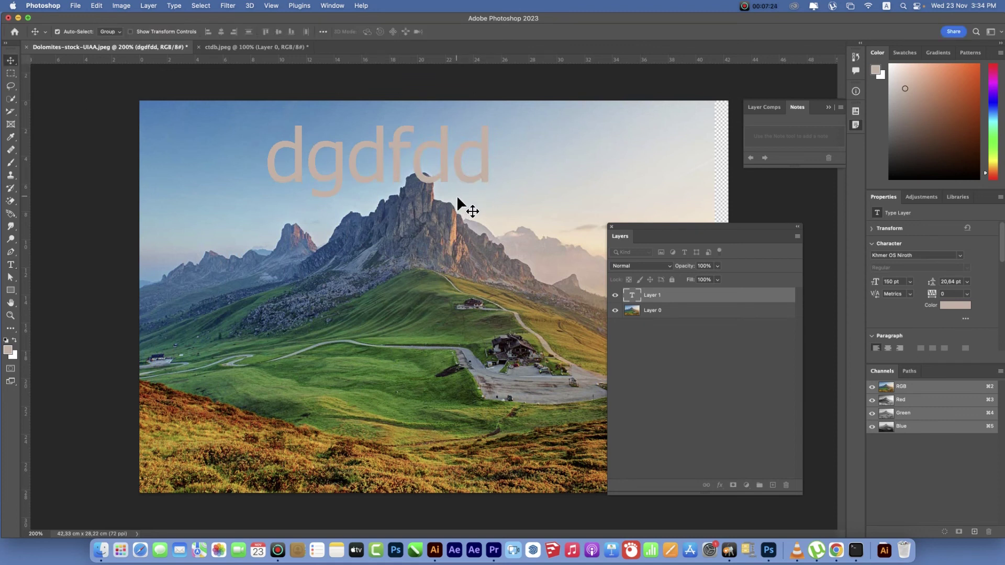
pyautogui.press('BackSpace')
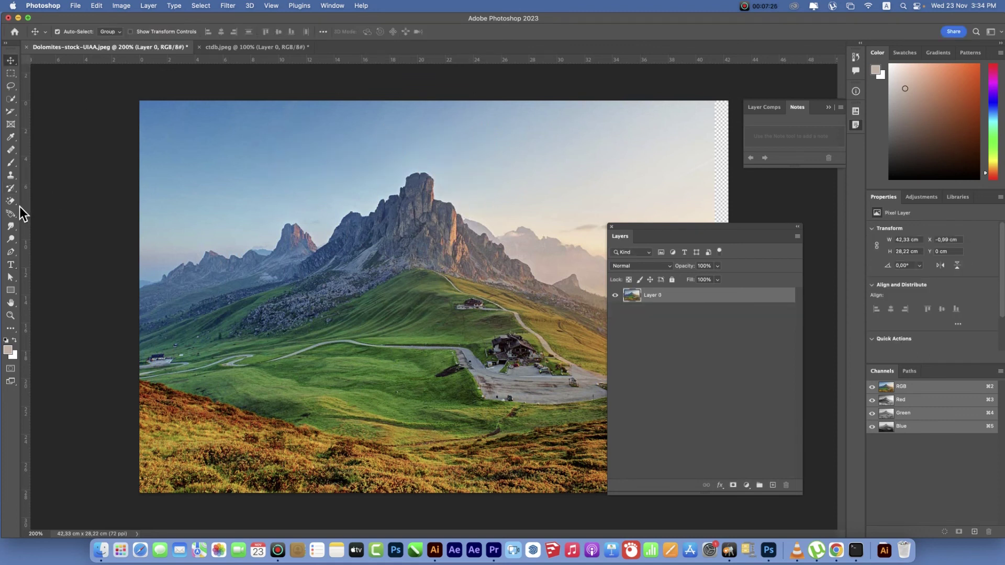
# - Sample the blue of the upper-left sky and place the text "gdsgewds" in that color across the main peak
pyautogui.click(13, 138)
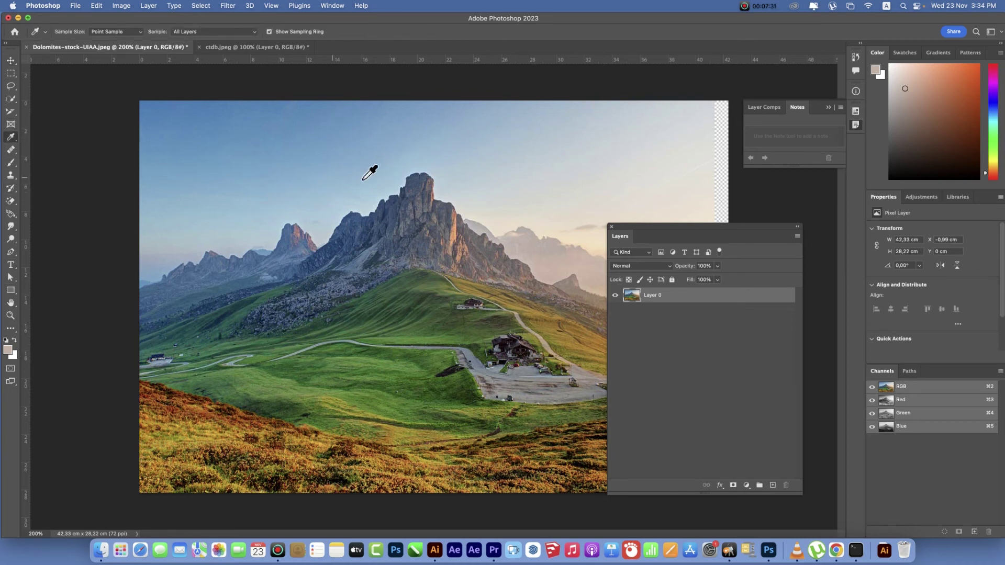
pyautogui.click(161, 111)
pyautogui.click(11, 266)
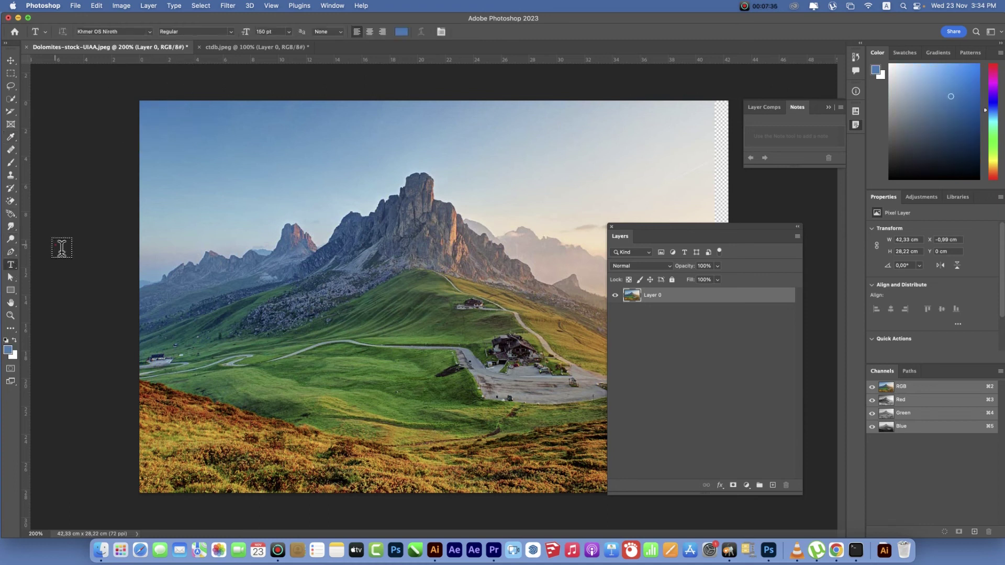
pyautogui.click(297, 196)
pyautogui.write('gdsgewds')
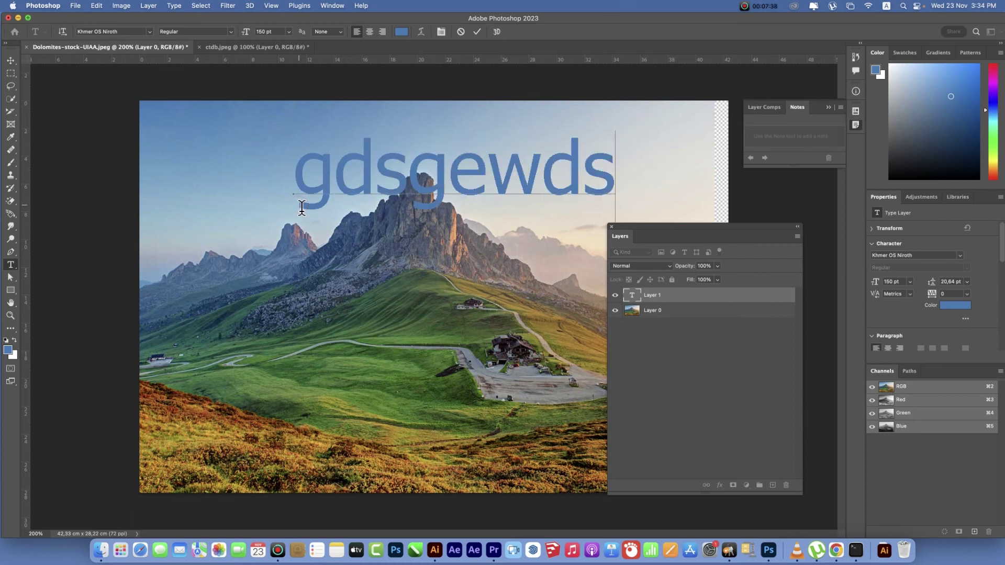
pyautogui.click(11, 61)
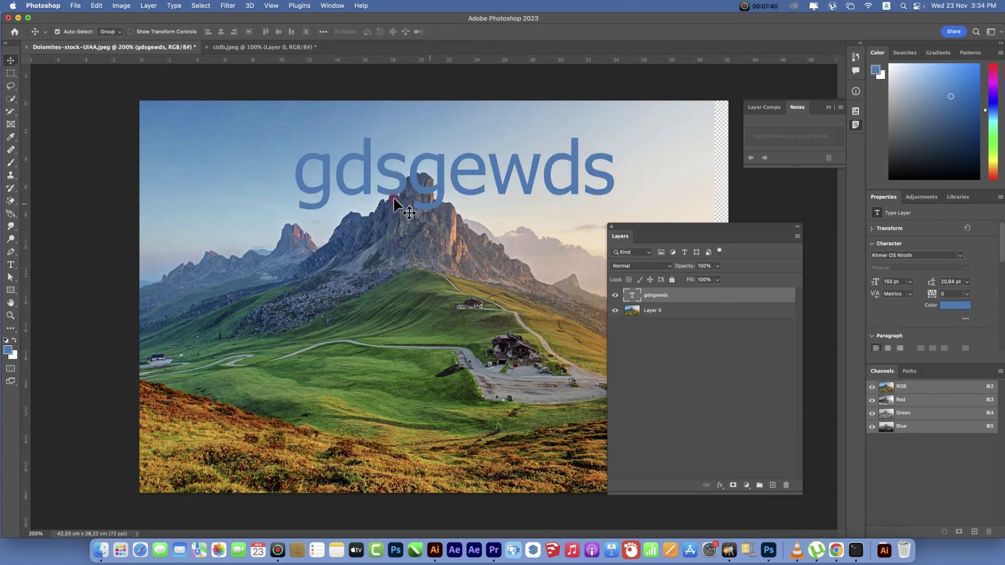
pyautogui.moveTo(369, 184); pyautogui.dragTo(296, 209)
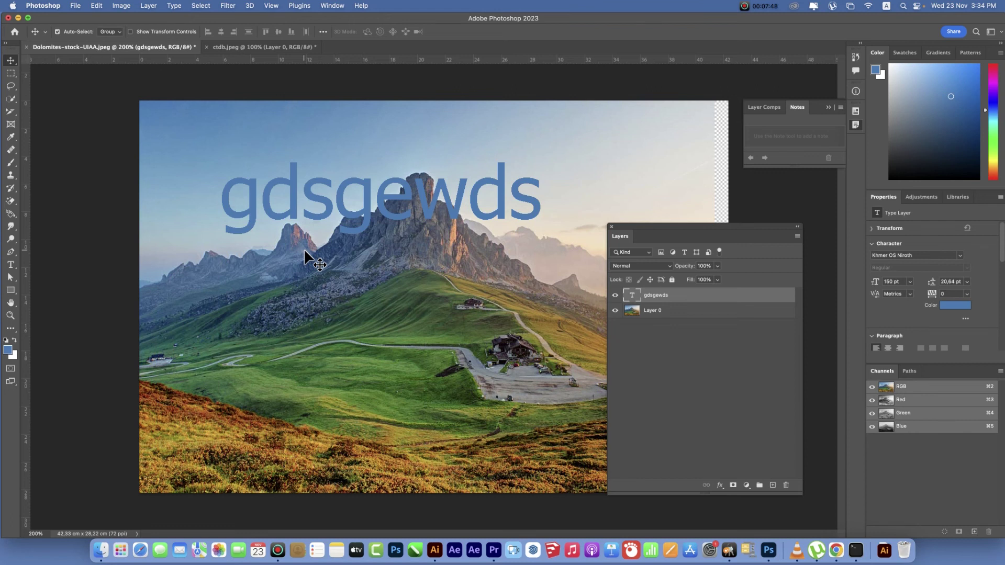
# - Copy the hex code 3c7cb9 of the blue sampled at the sky's upper-left corner and switch to the ctdb.jpeg document
pyautogui.click(10, 137)
pyautogui.click(147, 109)
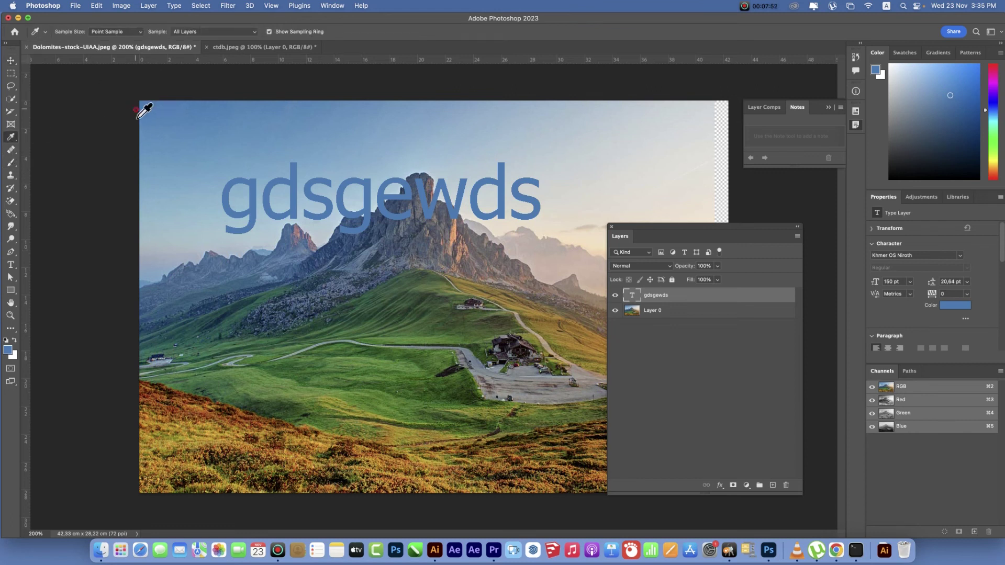
pyautogui.click(8, 350)
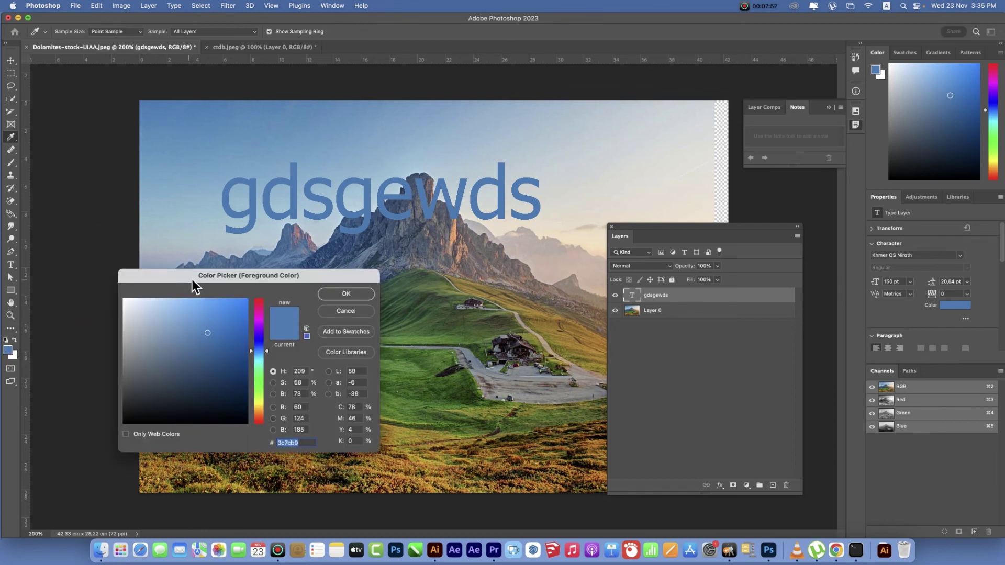
pyautogui.moveTo(191, 279); pyautogui.dragTo(237, 178)
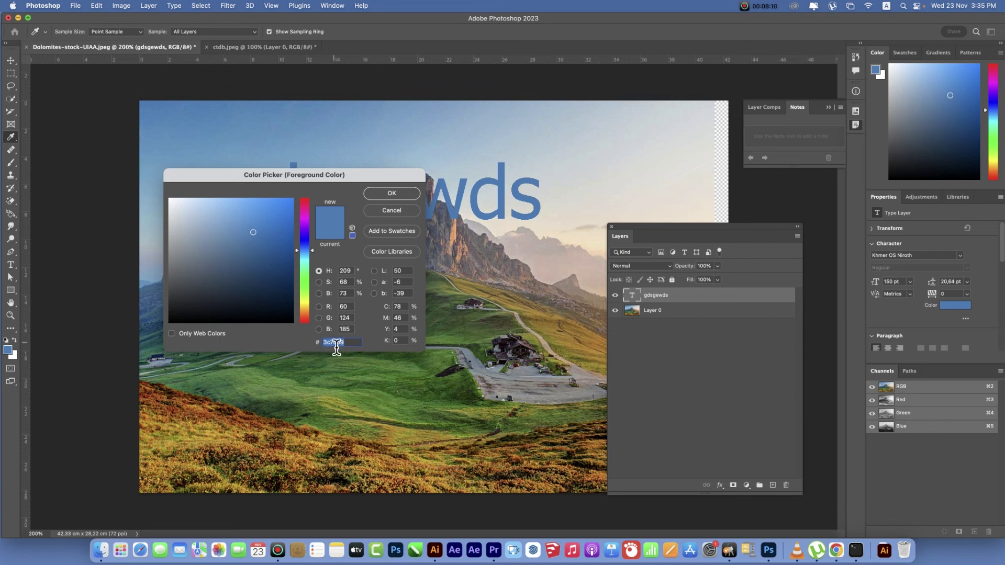
pyautogui.rightClick(333, 343)
pyautogui.click(363, 404)
pyautogui.click(391, 210)
pyautogui.click(265, 50)
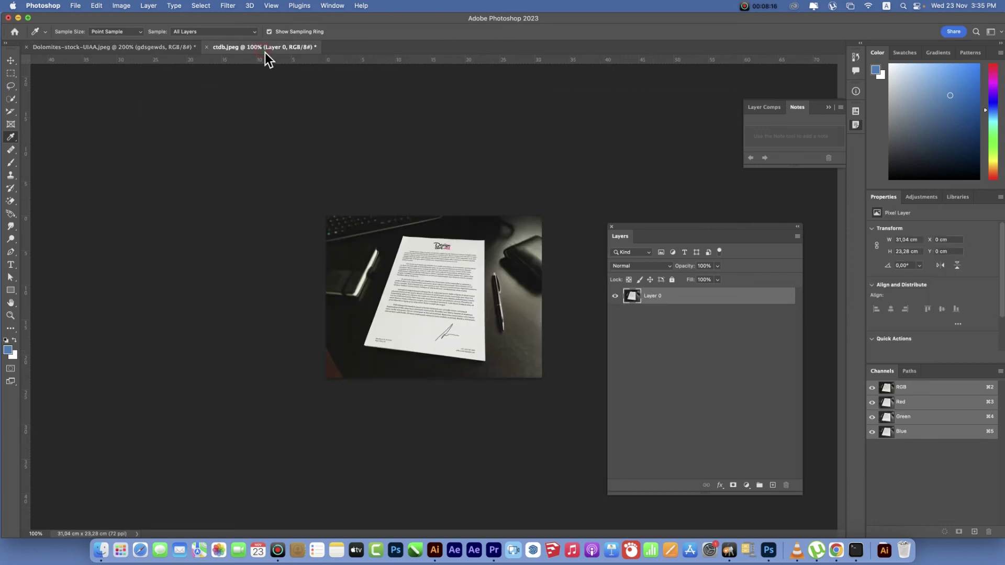
# - Set the foreground color to the green 4eb93c in the Color Picker
pyautogui.click(11, 354)
pyautogui.click(303, 281)
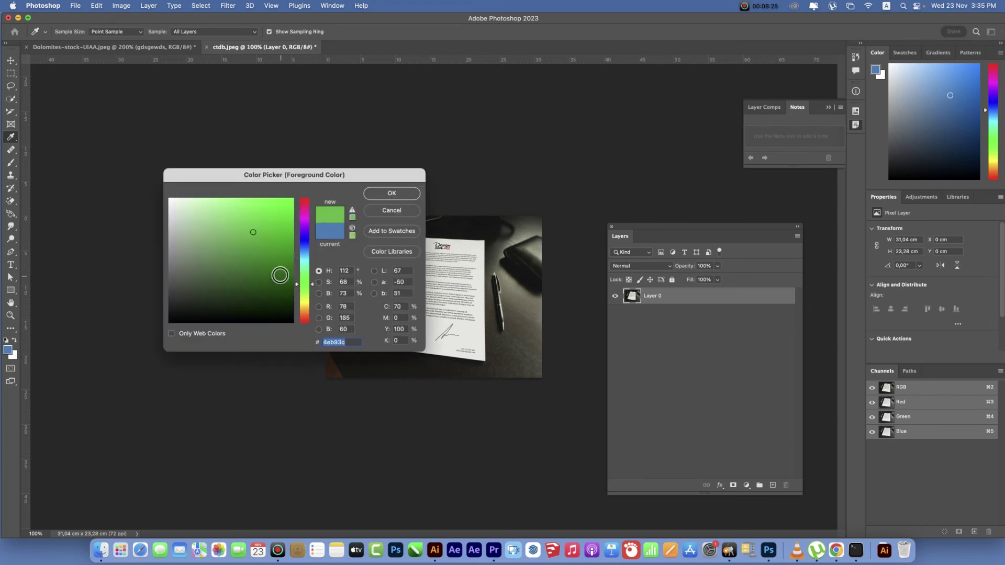
pyautogui.click(394, 195)
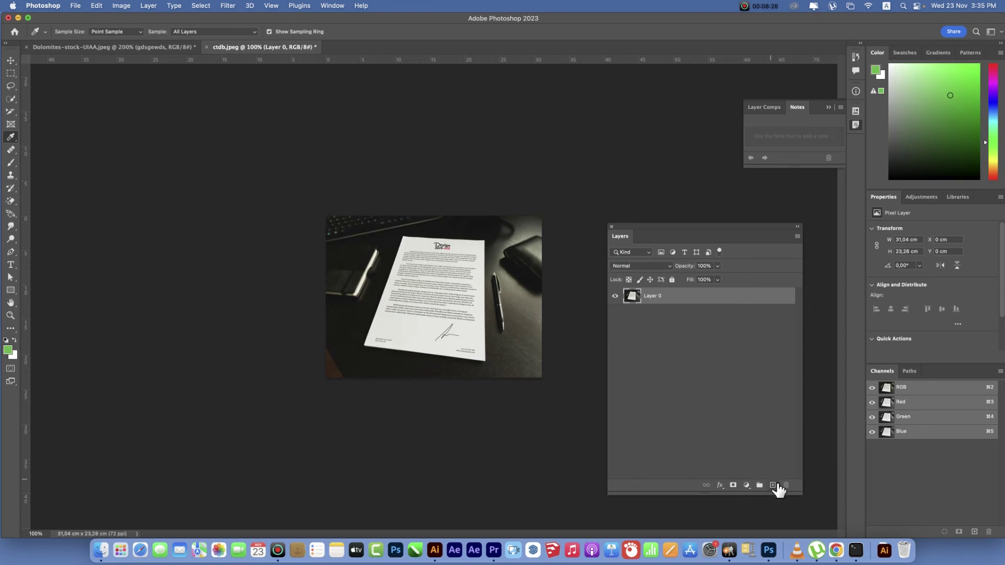
# - Add a new layer above the letter photo and set the foreground color to the copied hex code 3c7cb9
pyautogui.click(774, 486)
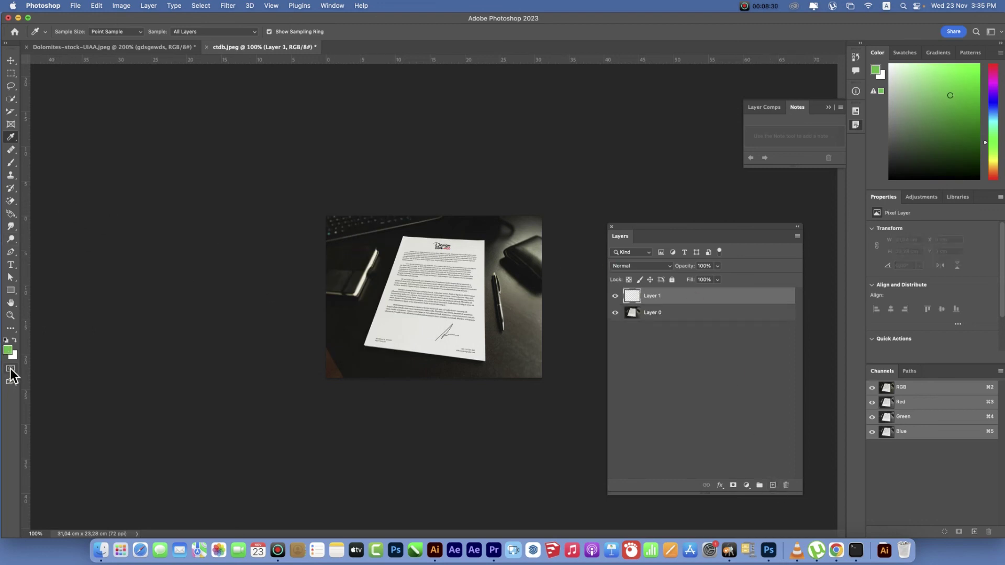
pyautogui.click(9, 351)
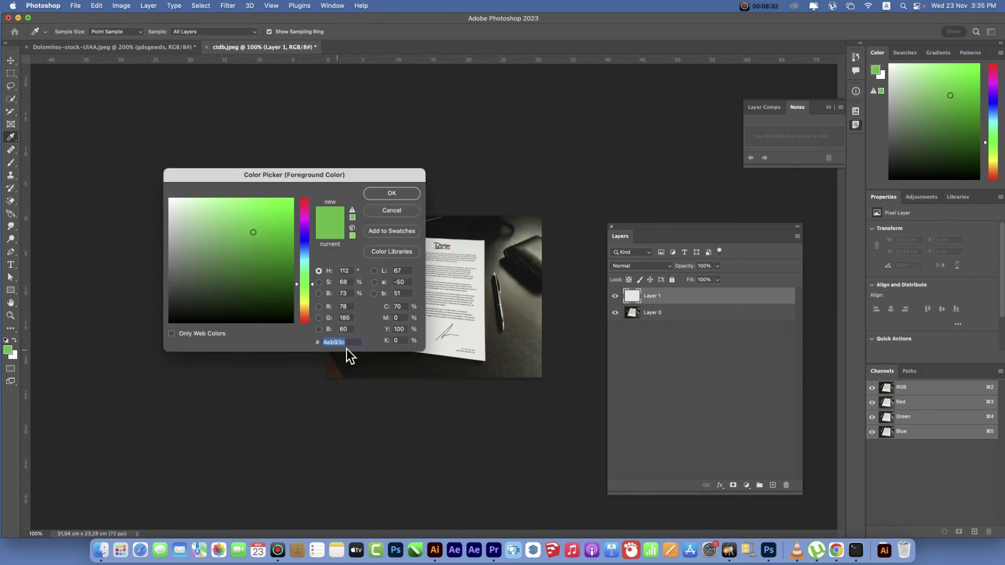
pyautogui.press('super+v')
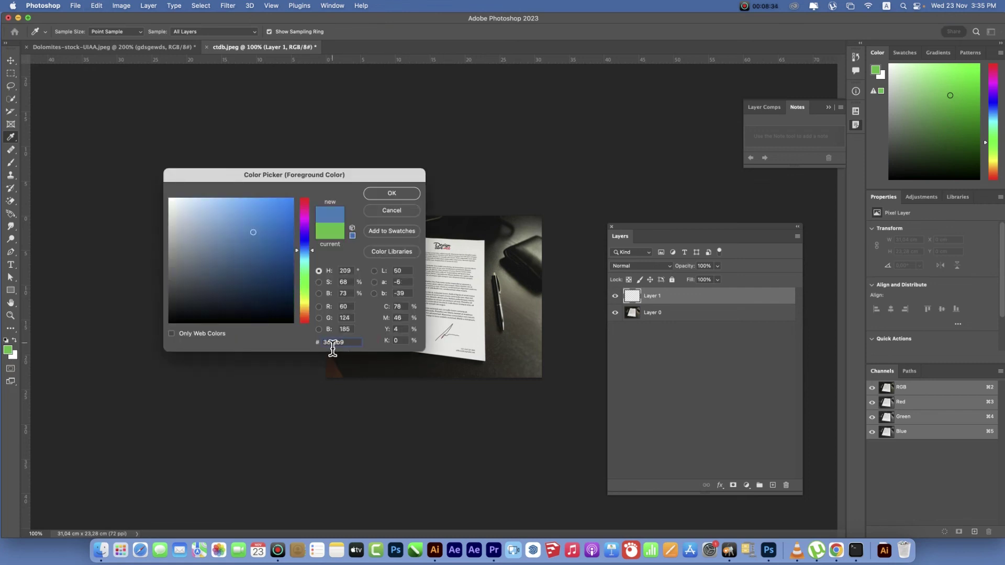
pyautogui.click(398, 195)
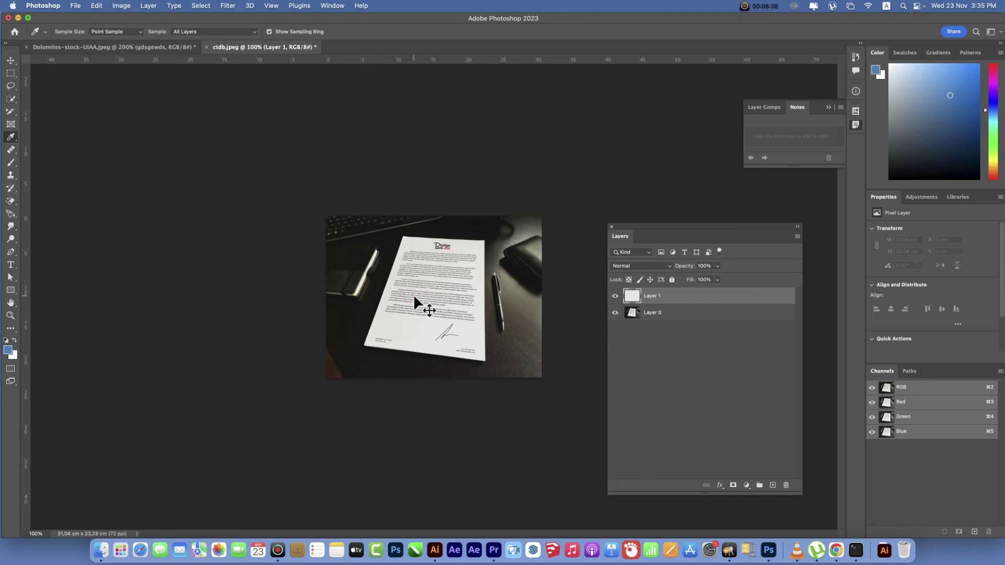
# - Fill the new layer with the white background color, replace that fill with the blue foreground color, and return to the Move tool
pyautogui.press('super+BackSpace')
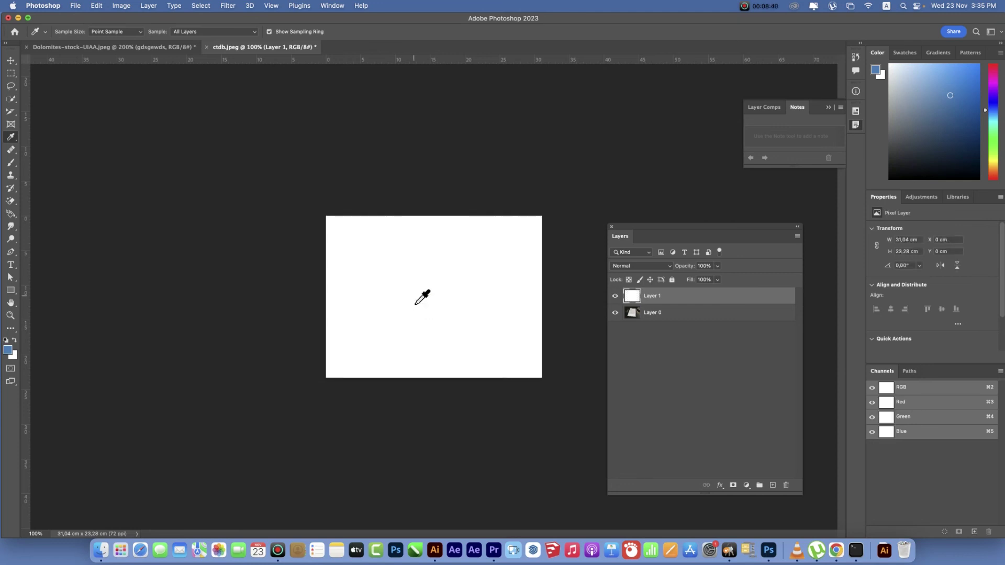
pyautogui.hotkey('alt', 'BackSpace')
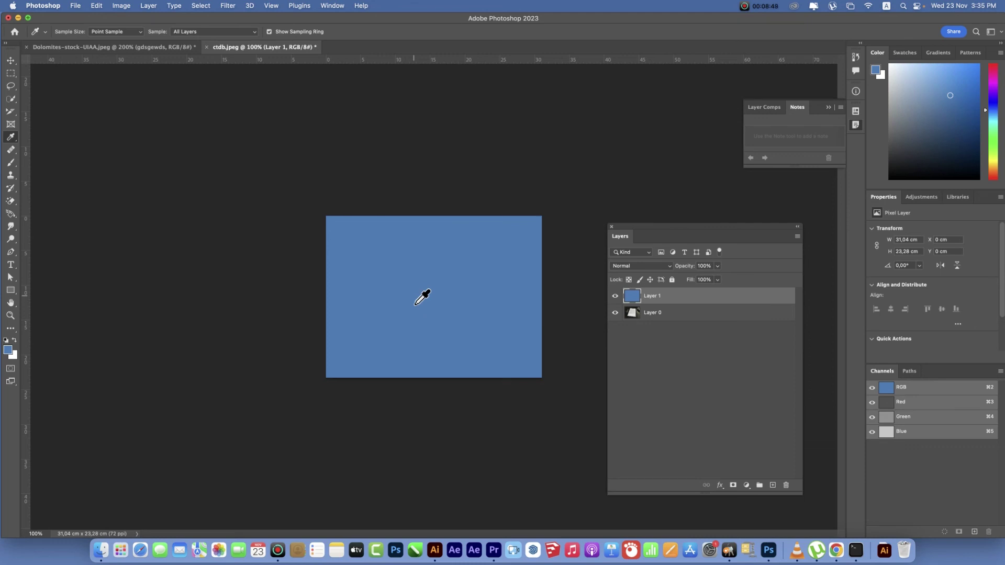
pyautogui.click(11, 60)
pyautogui.click(287, 189)
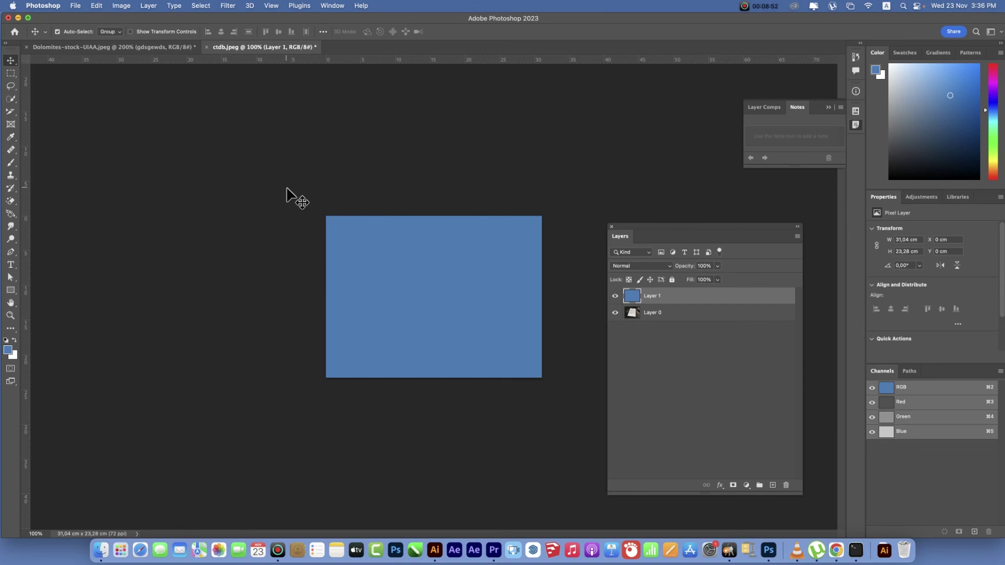